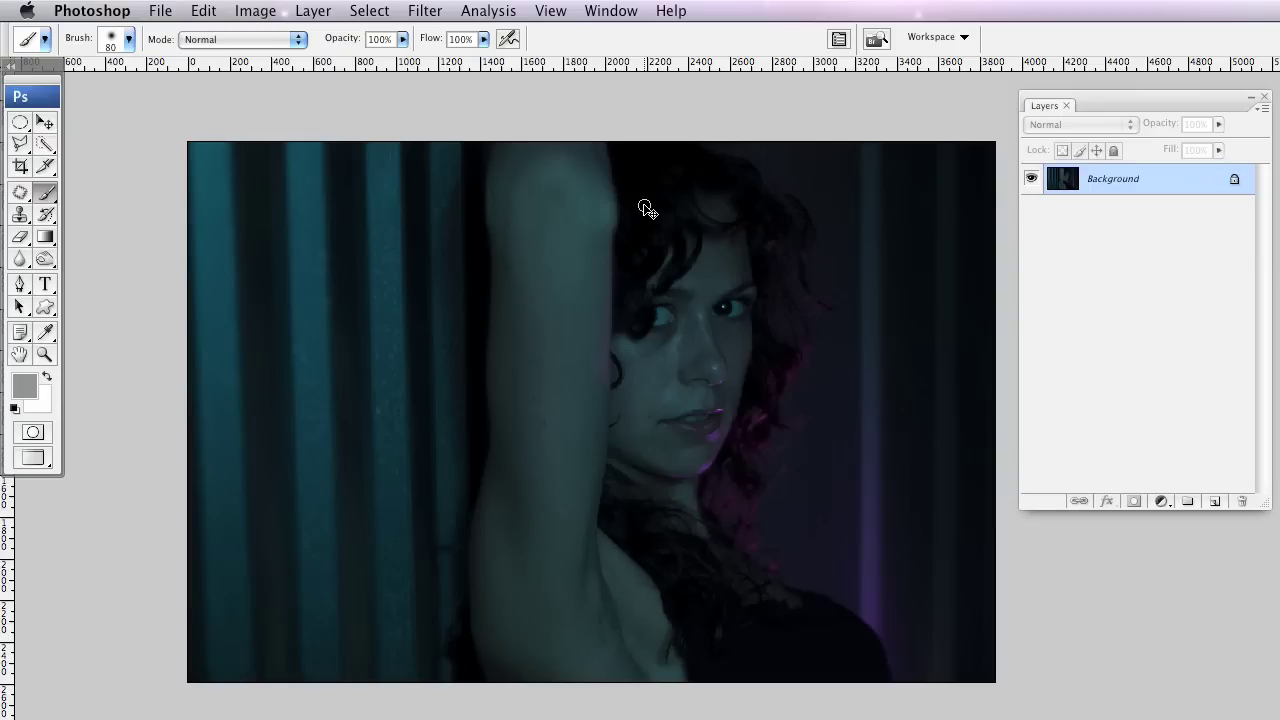
Cancel the Curves adjustment with no changes and bring up the portrait's Levels settings
left_click(203, 10)
mouse_move(289, 66)
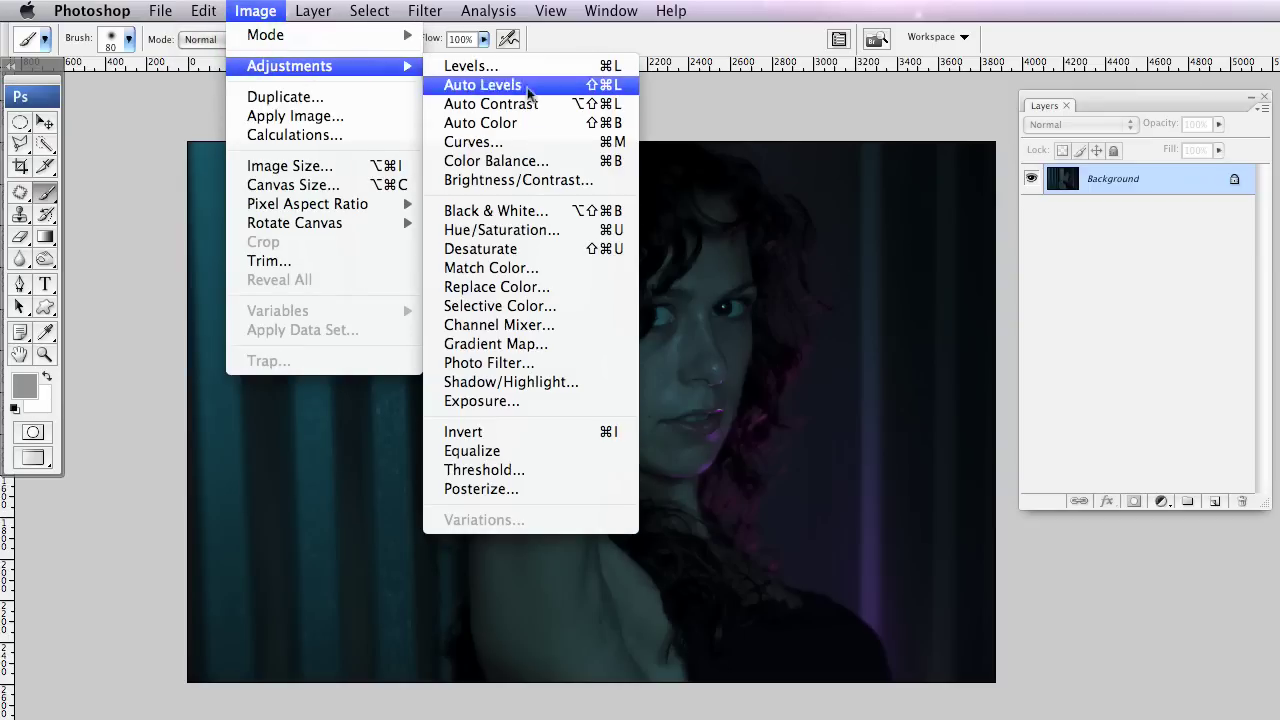
left_click(553, 142)
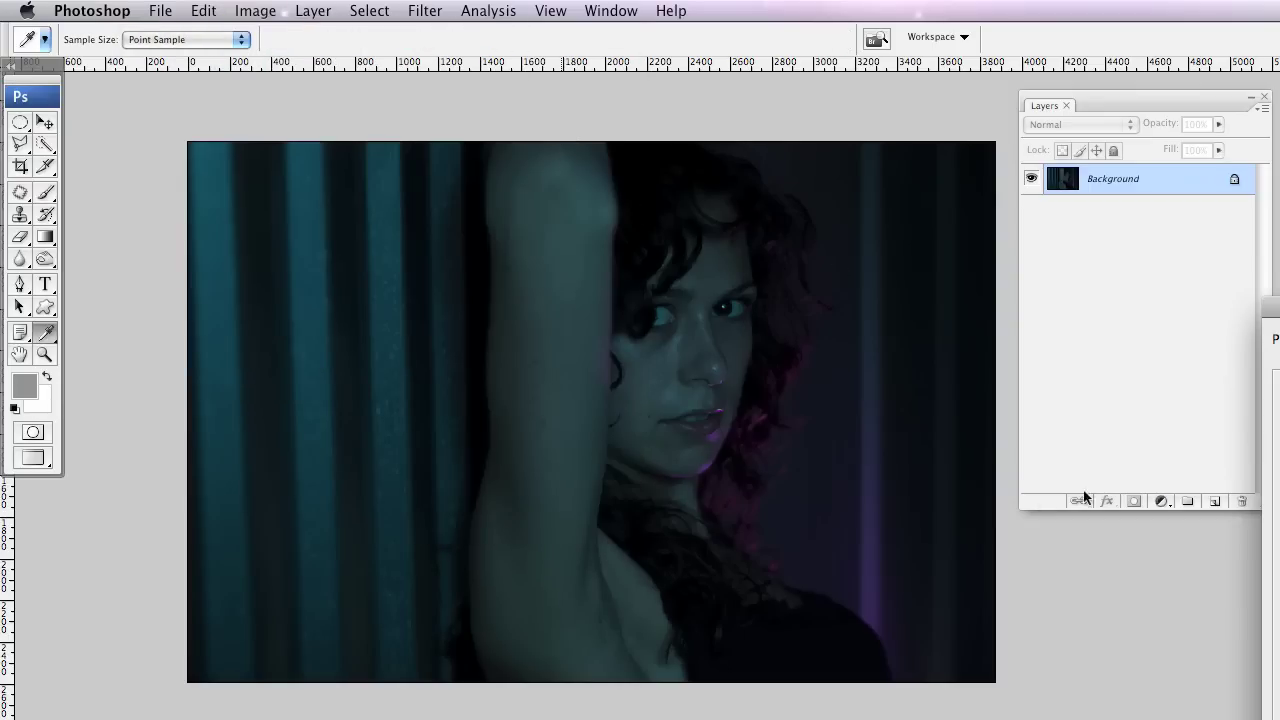
left_click_drag(1165, 338, 758, 99)
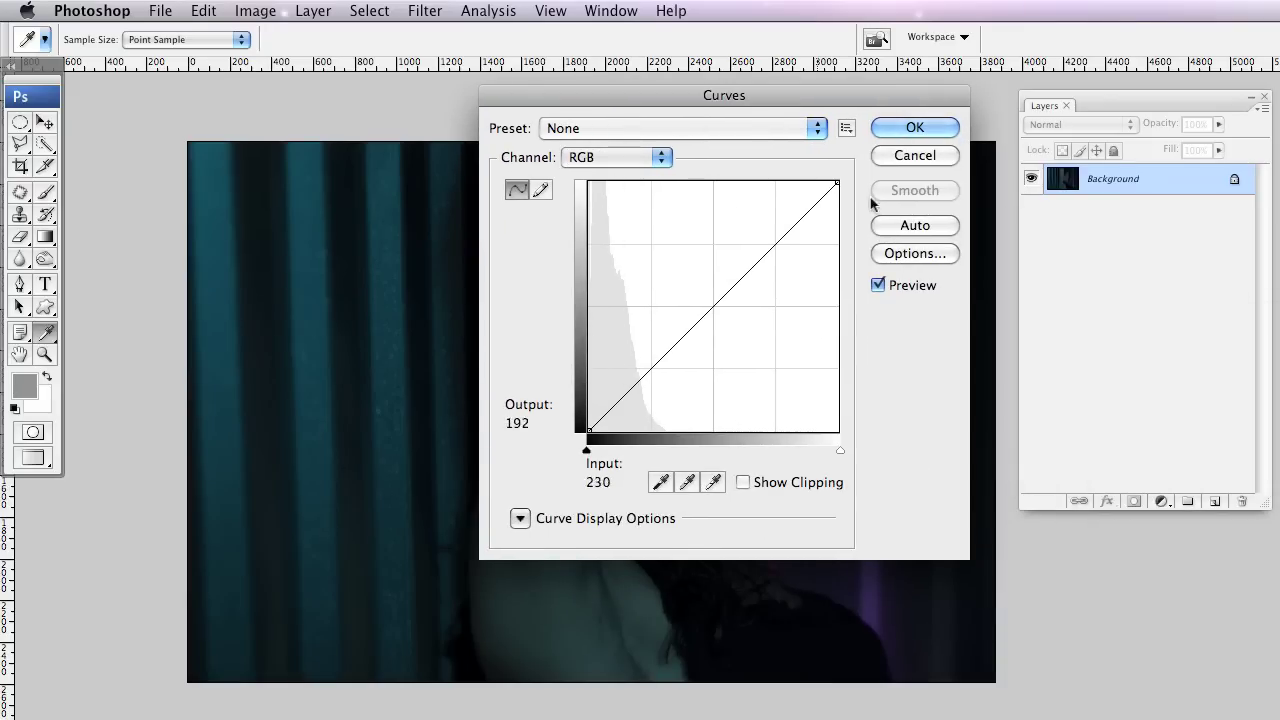
left_click(901, 155)
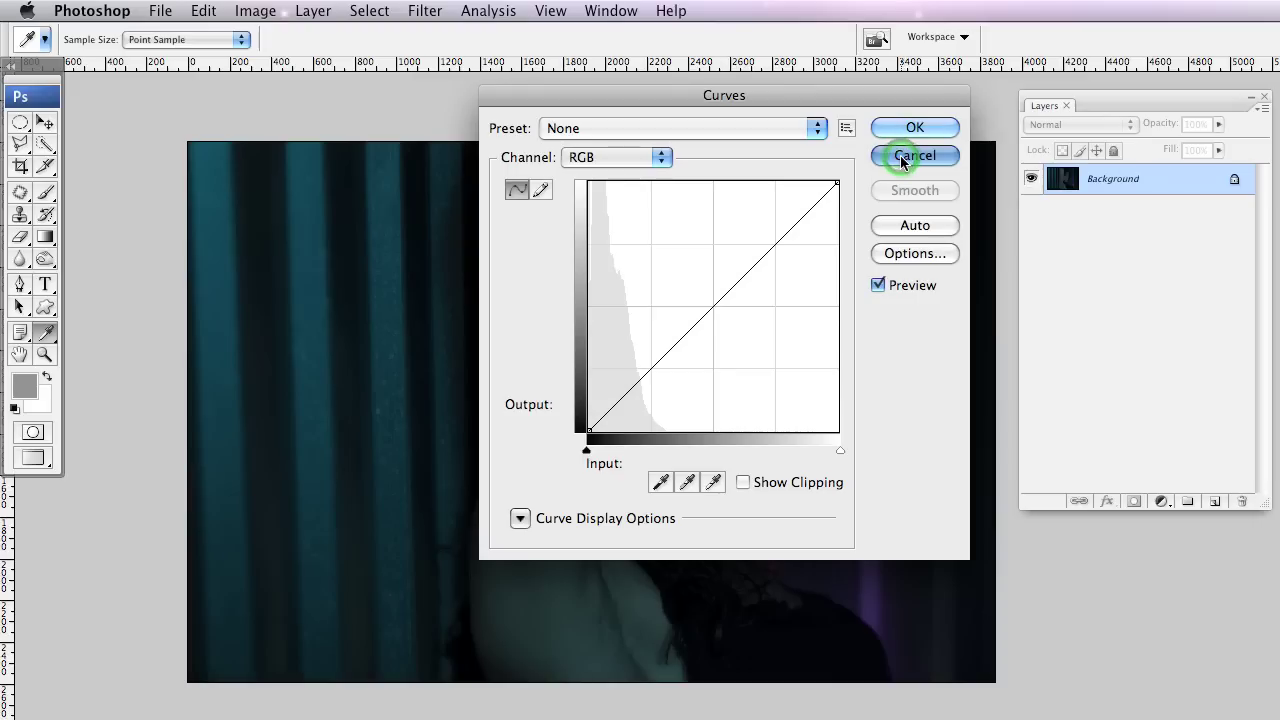
key("ctrl+m")
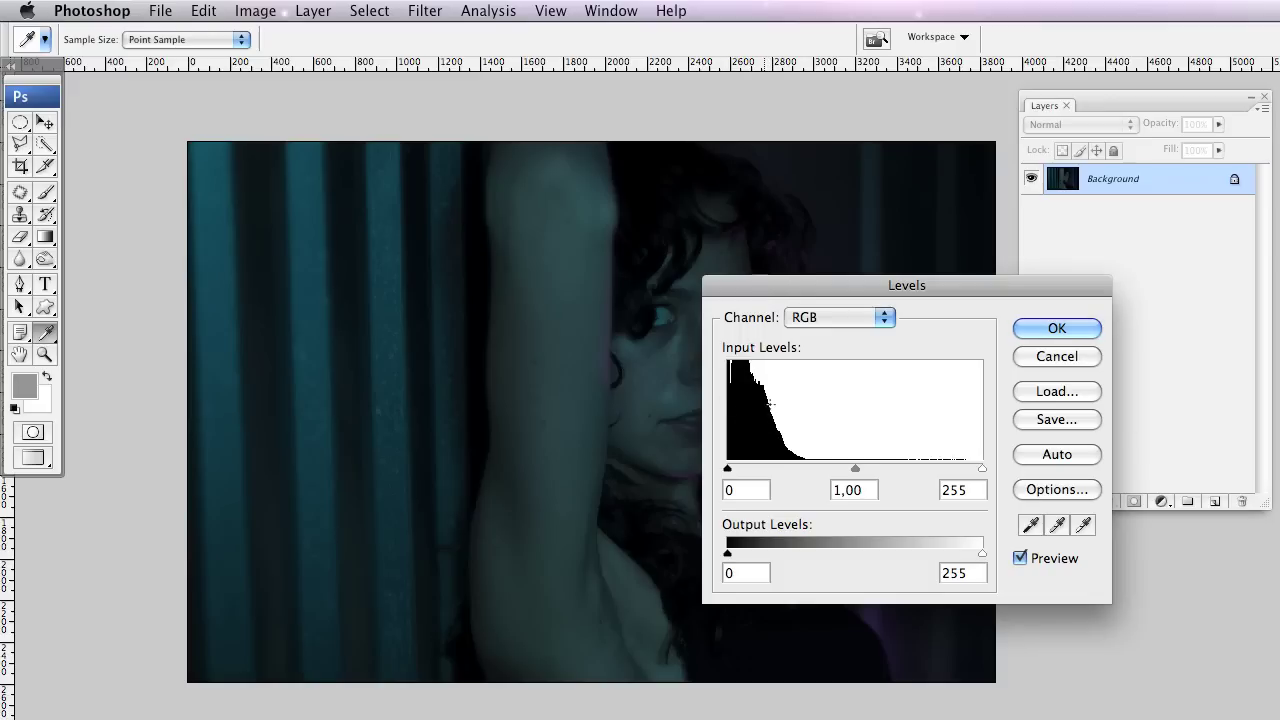
Close Levels at its default values (0, 1.00, 255) and switch to the yellow starburst image
mouse_move(866, 284)
left_mouse_down()
mouse_move(769, 385)
mouse_move(771, 365)
left_mouse_up()
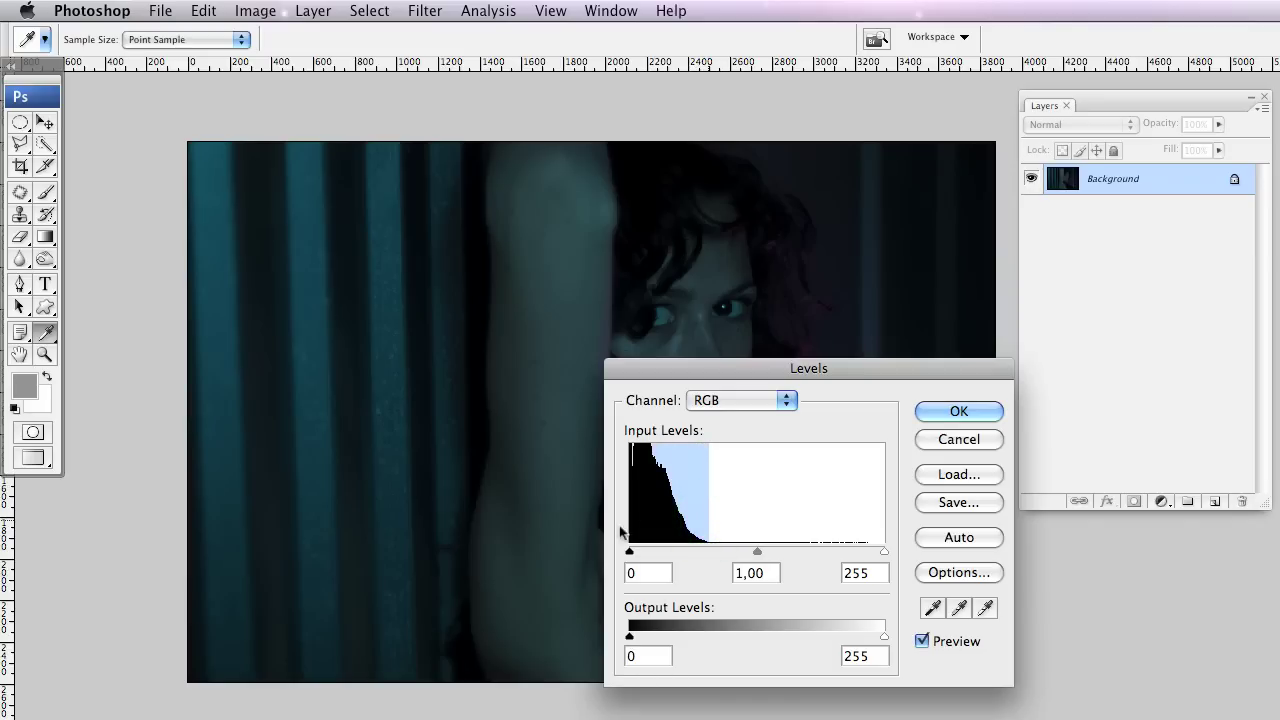
left_click(955, 413)
key("b")
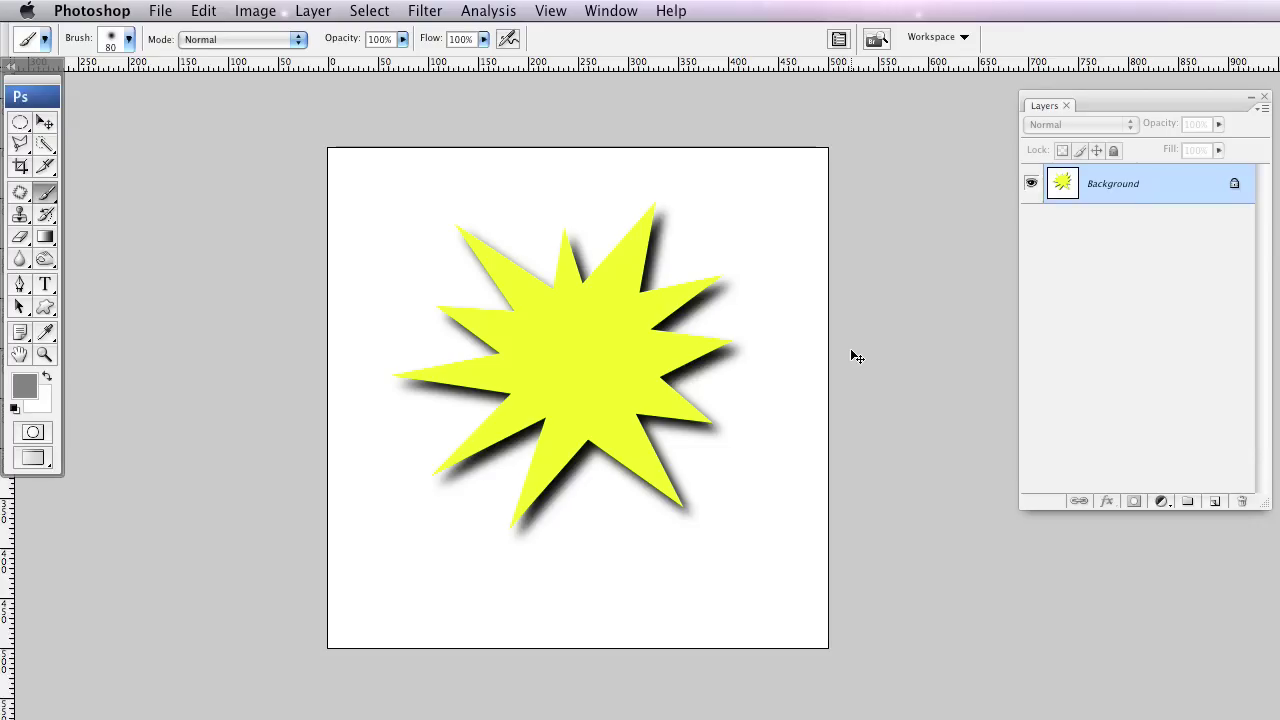
Inspect the starburst image's Levels histogram and cancel without changes
key("ctrl+l")
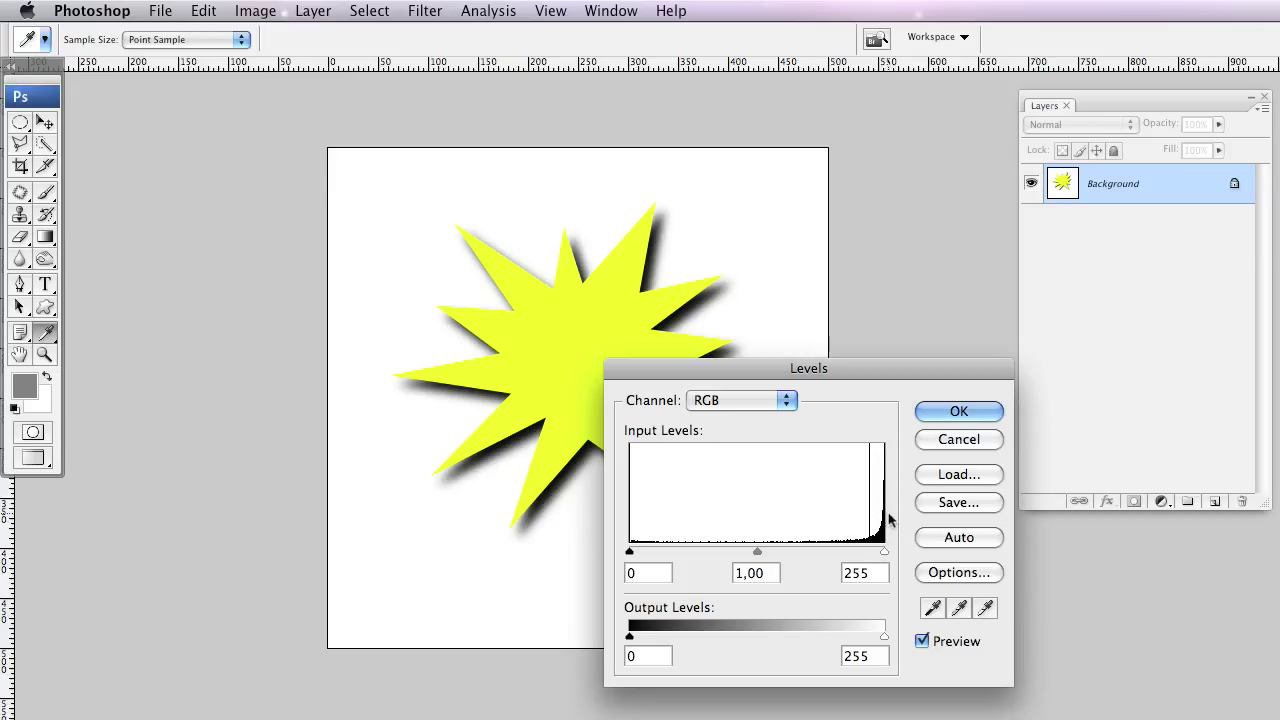
left_click(951, 440)
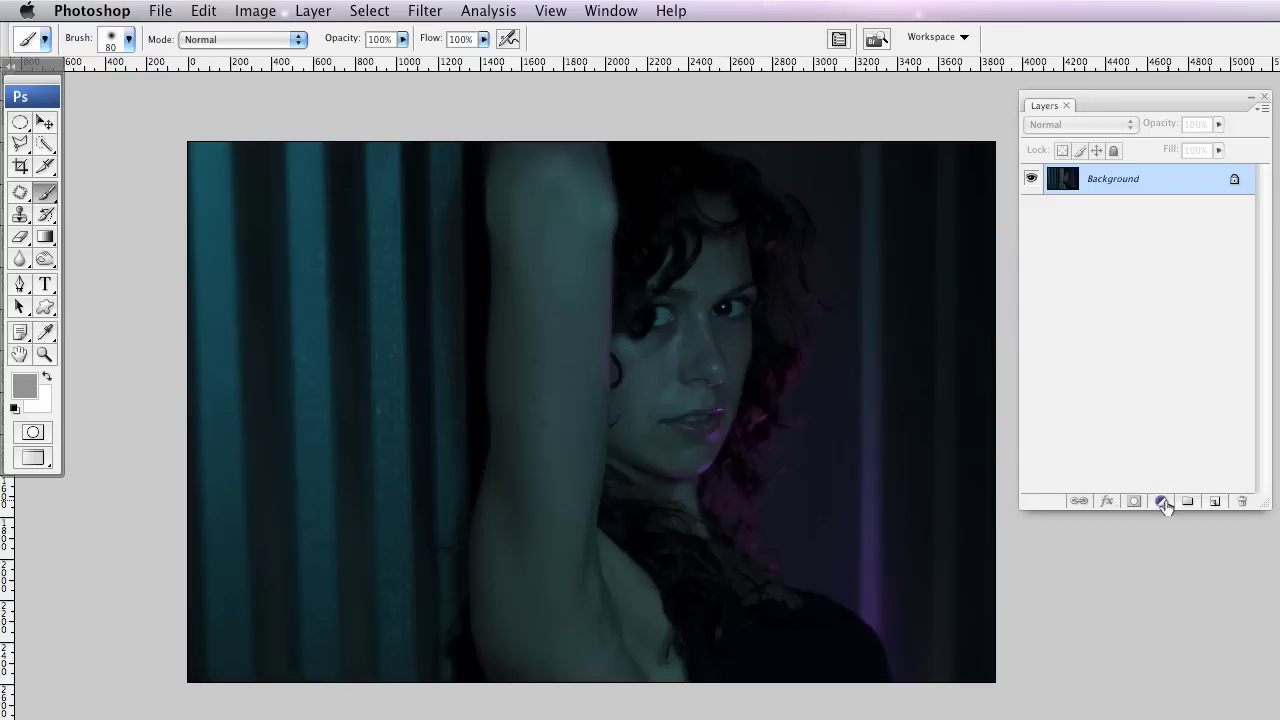
Add a Curves 1 adjustment layer and move its white point to input 86
left_click(1161, 500)
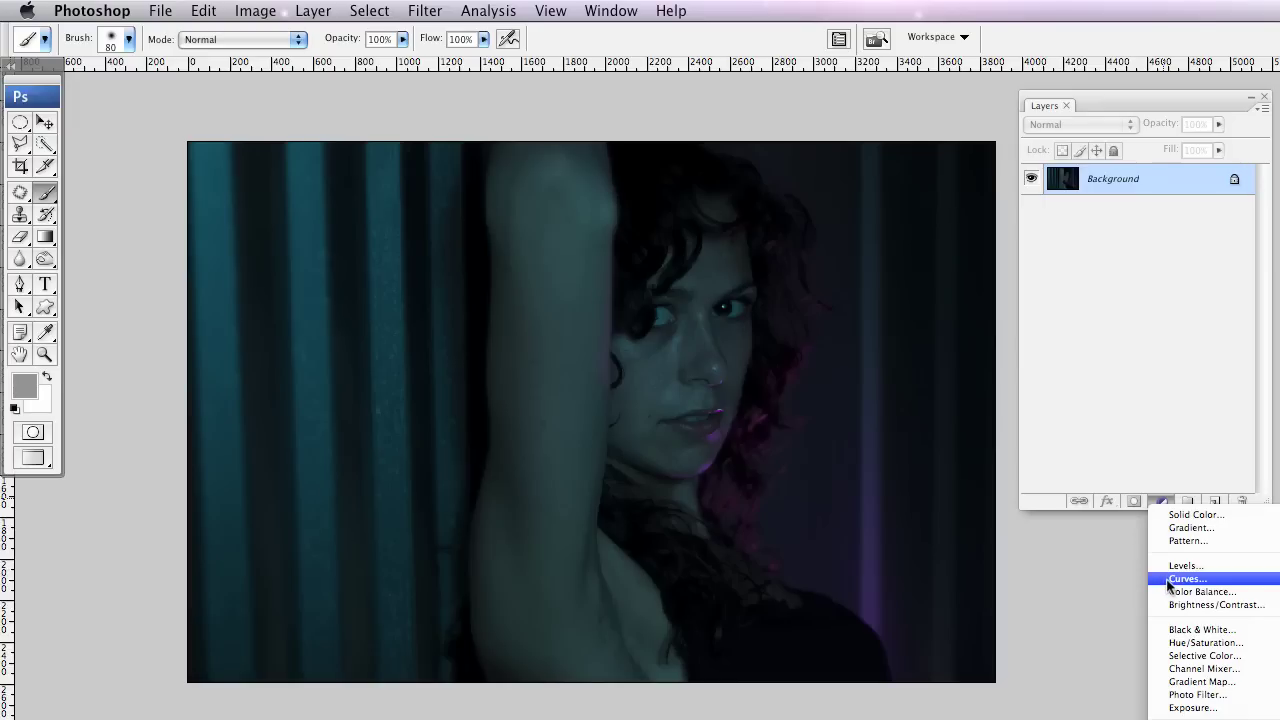
left_click(1172, 582)
mouse_move(1227, 278)
left_mouse_down()
mouse_move(1146, 280)
mouse_move(937, 145)
left_mouse_up()
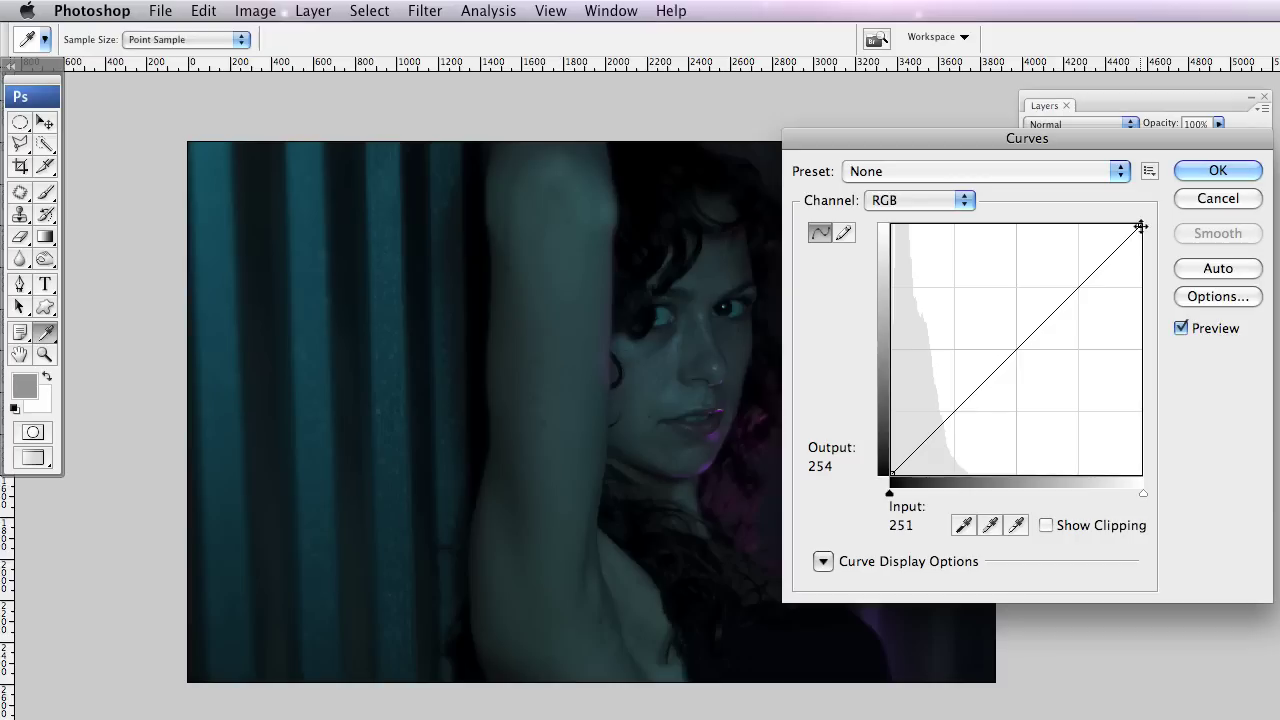
left_click_drag(1141, 226, 980, 219)
left_click_drag(1027, 141, 1163, 224)
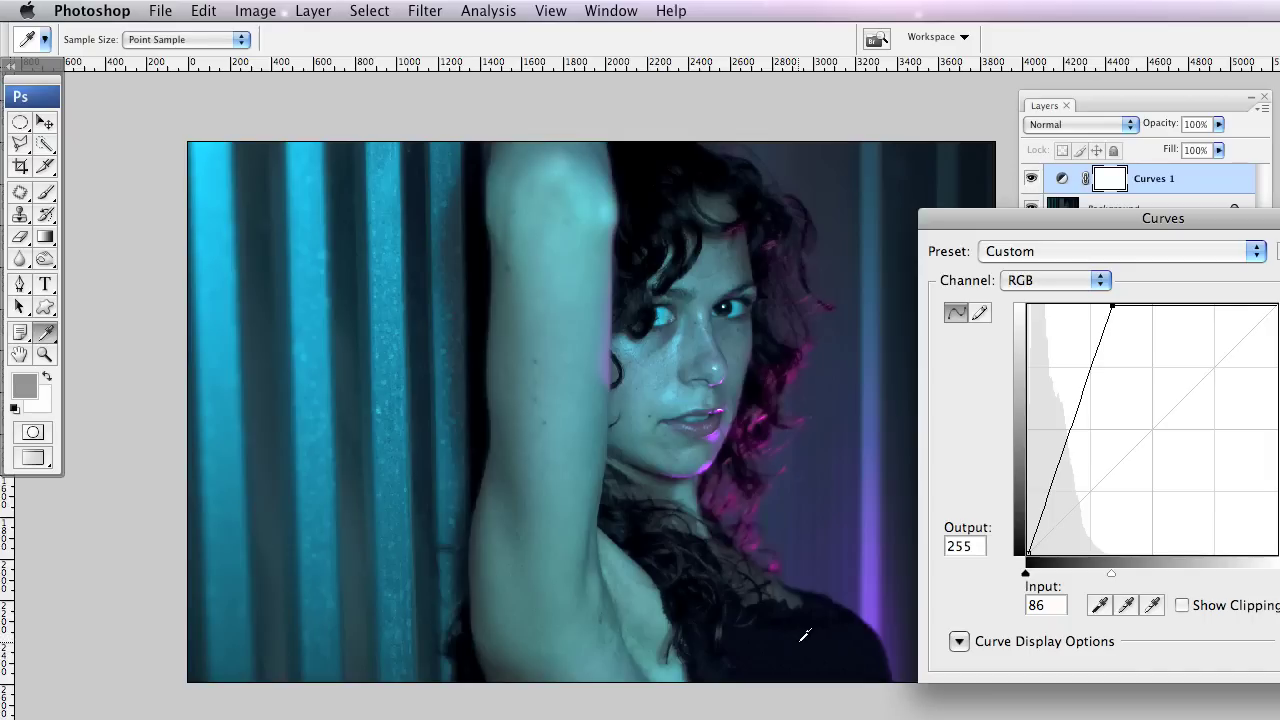
Add an upper point to the RGB curve and adjust its position
left_click(1086, 368)
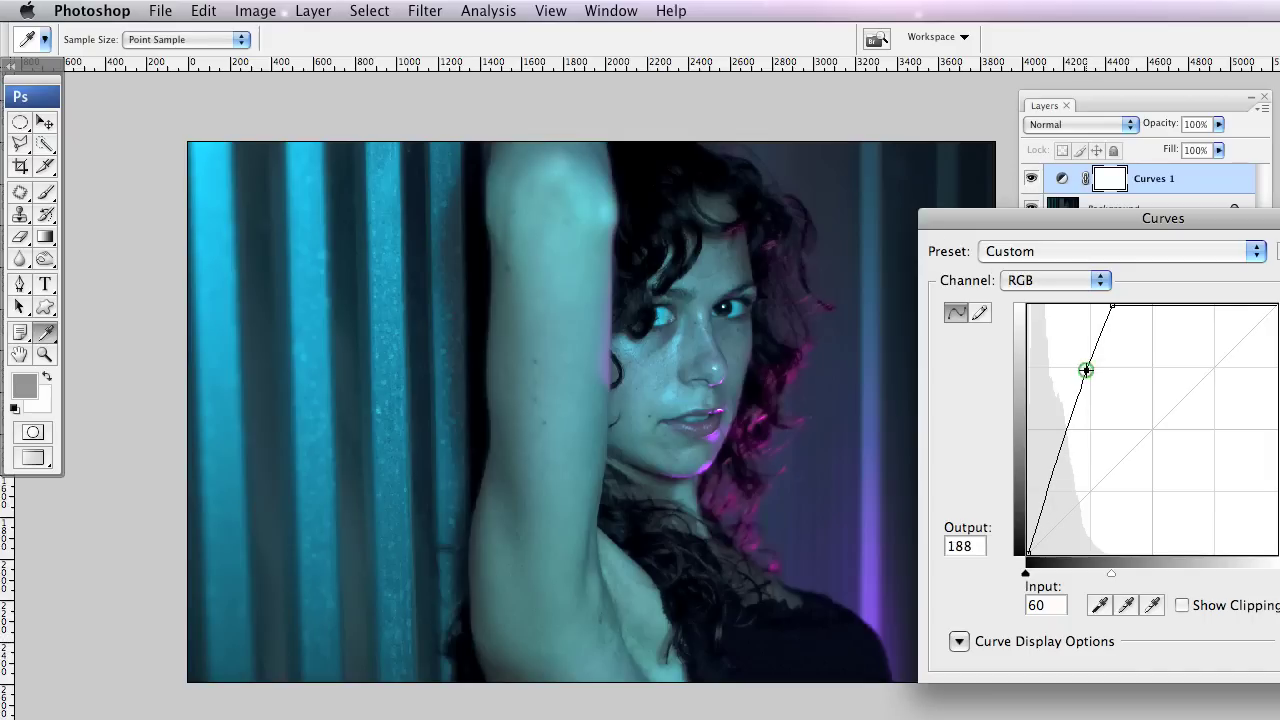
left_click_drag(1086, 368, 1081, 371)
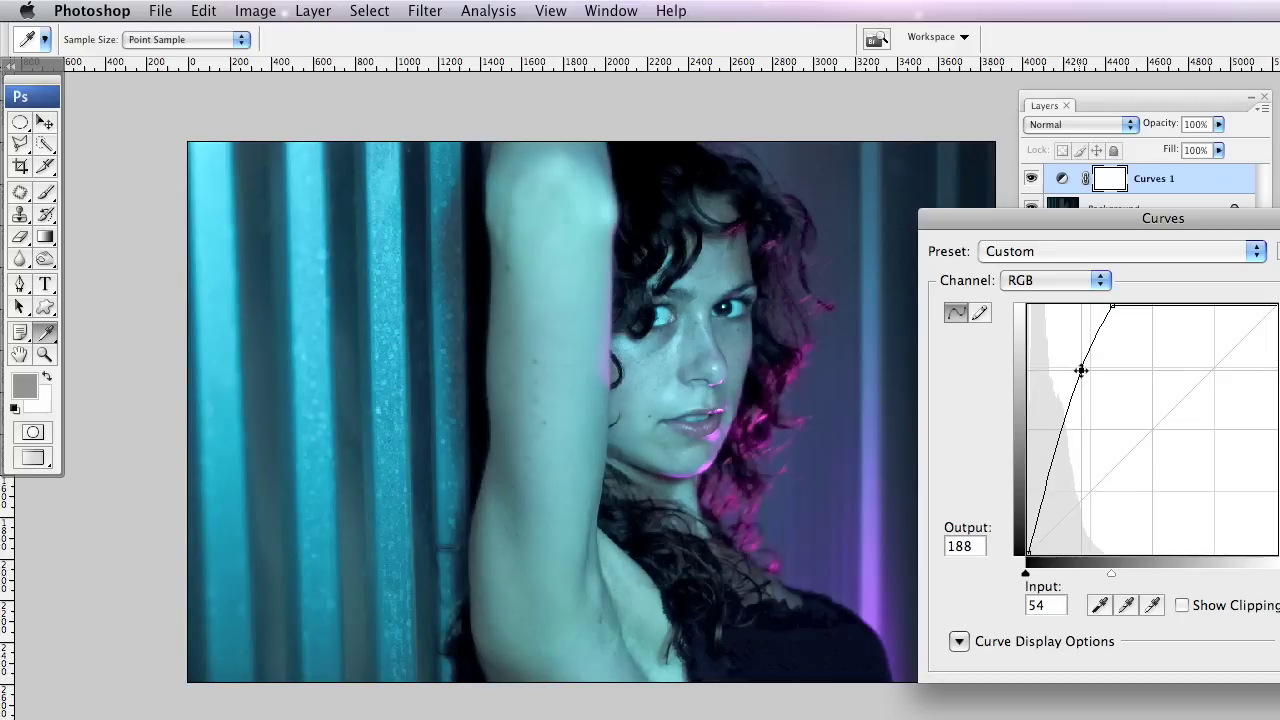
left_click_drag(1081, 371, 1081, 373)
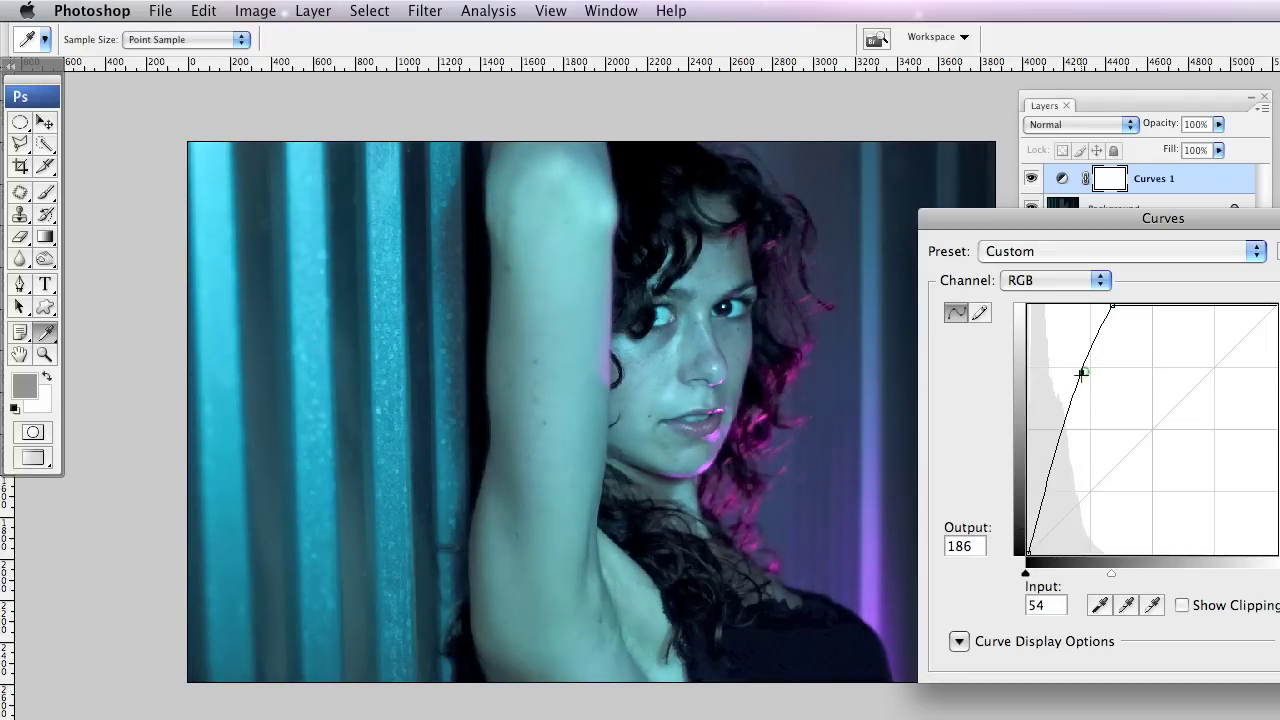
left_click_drag(1080, 375, 1075, 377)
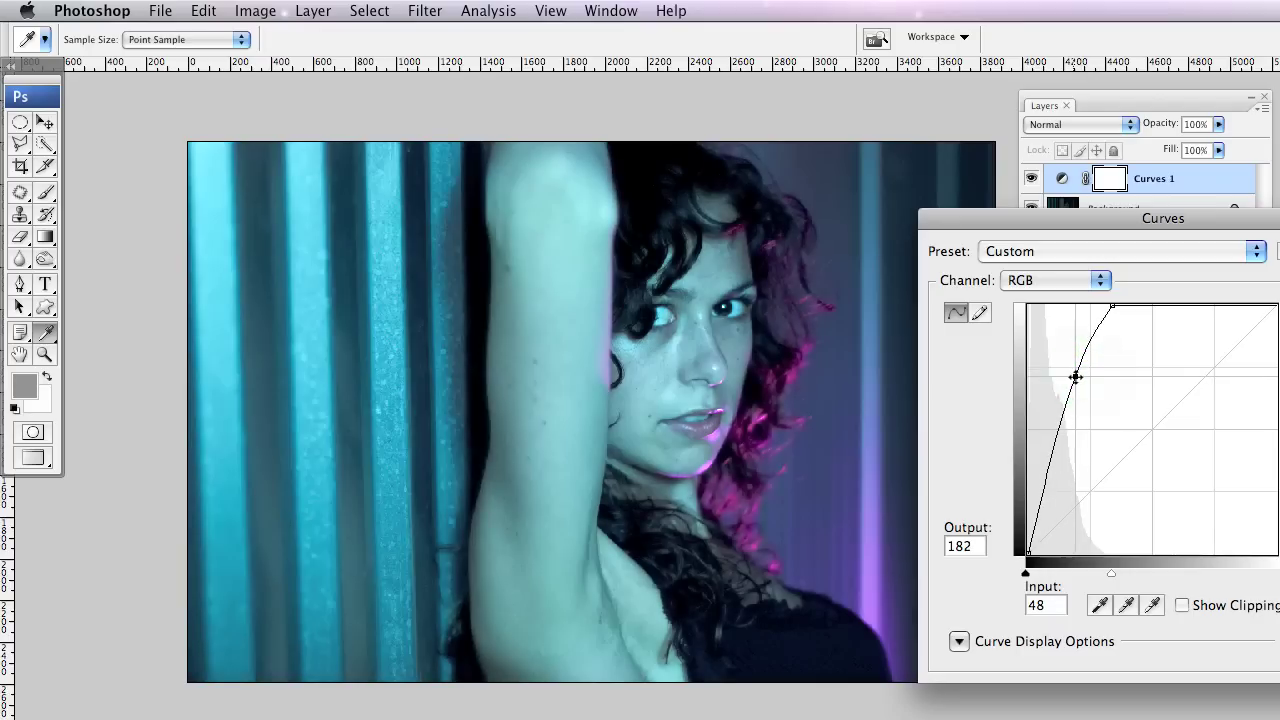
mouse_move(1075, 377)
left_mouse_down()
mouse_move(1088, 406)
mouse_move(1078, 363)
left_mouse_up()
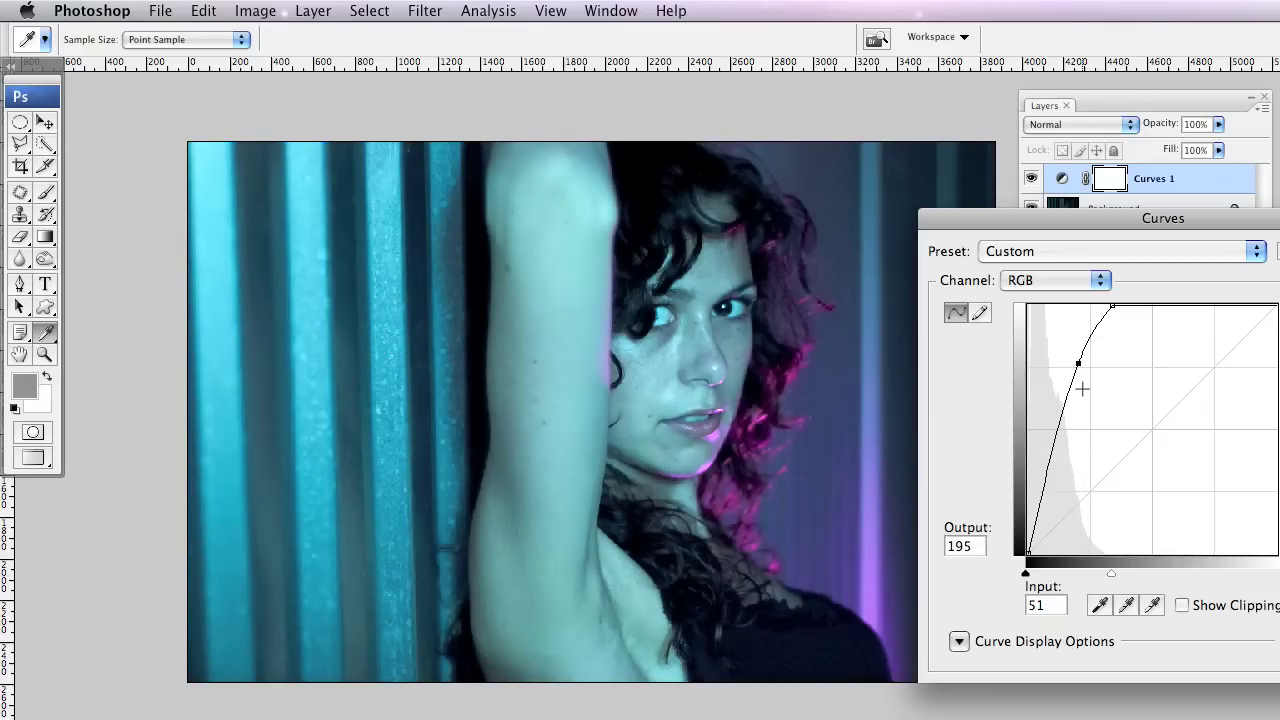
Add a shadow point and refine both points, mapping input 19 to output 50
left_click_drag(1043, 492, 1046, 495)
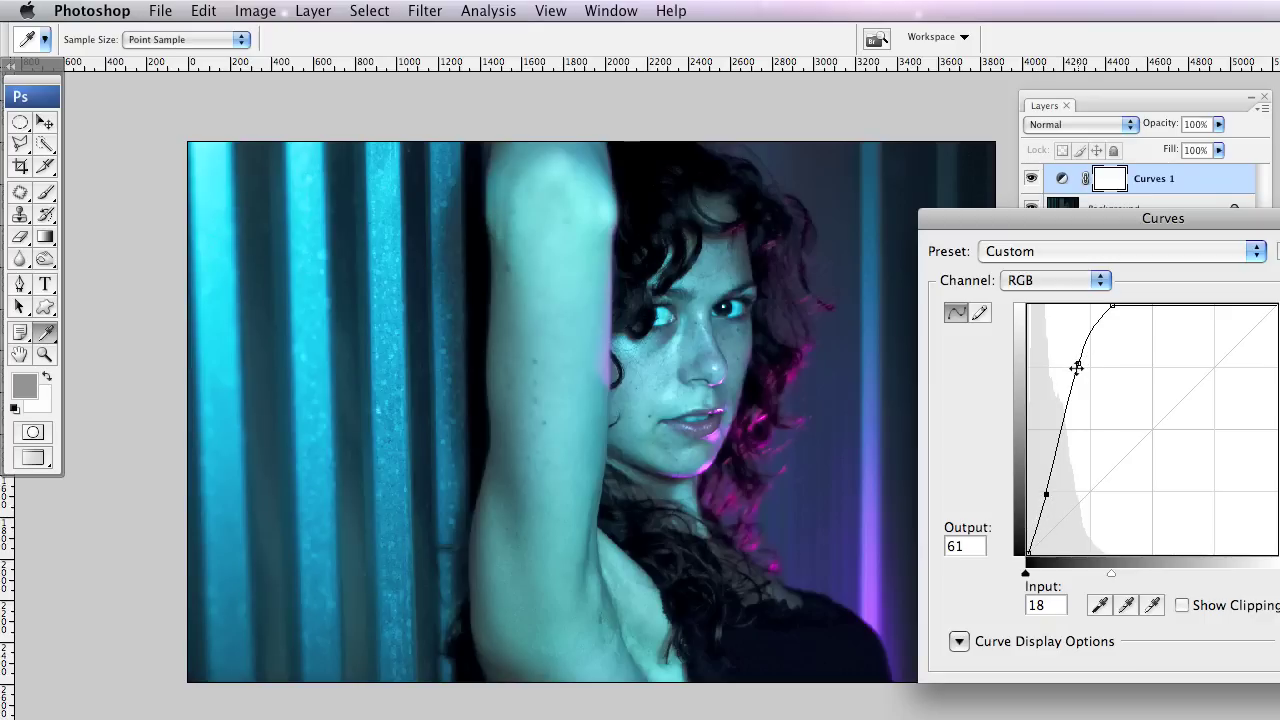
left_click_drag(1078, 361, 1074, 395)
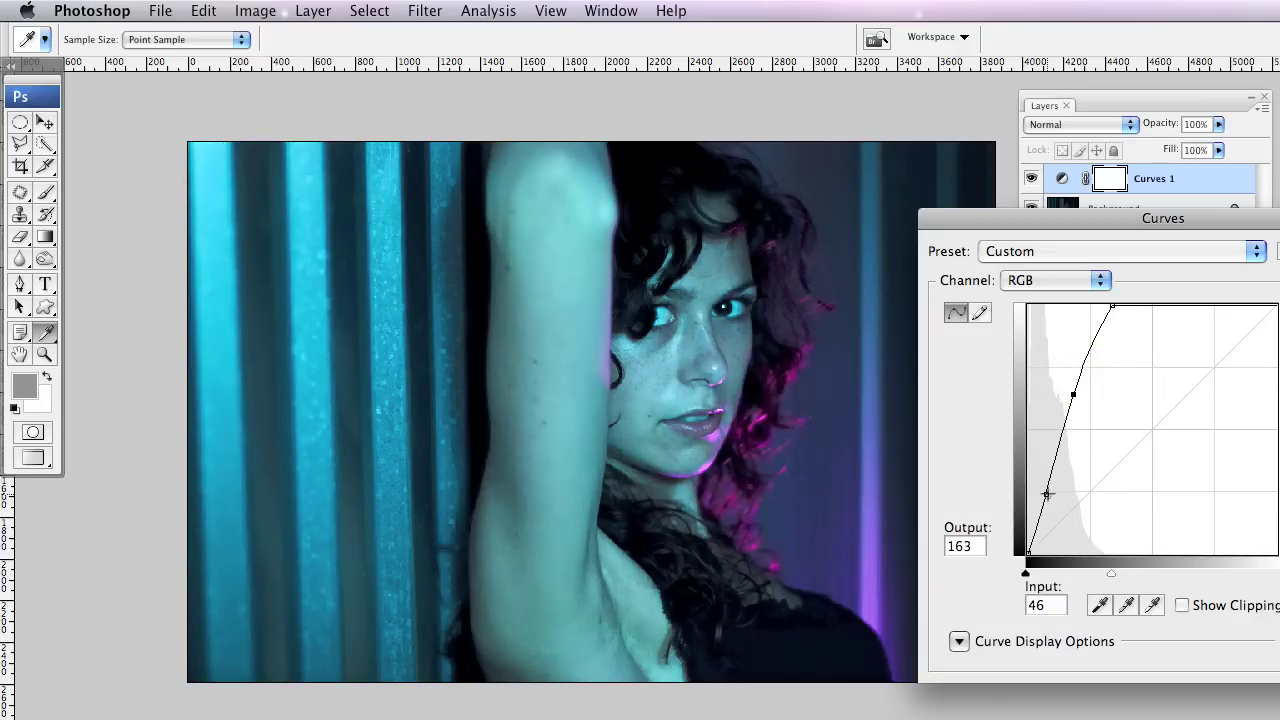
left_click_drag(1046, 494, 1046, 500)
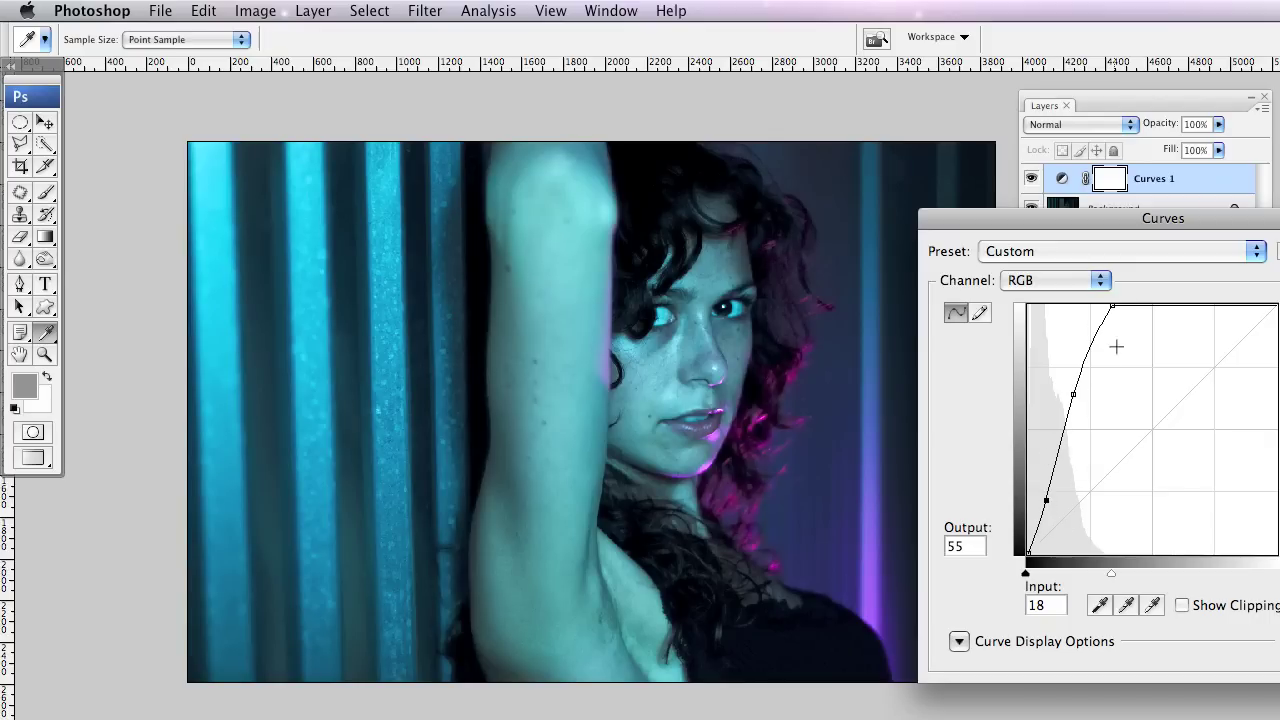
left_click_drag(1046, 500, 1049, 520)
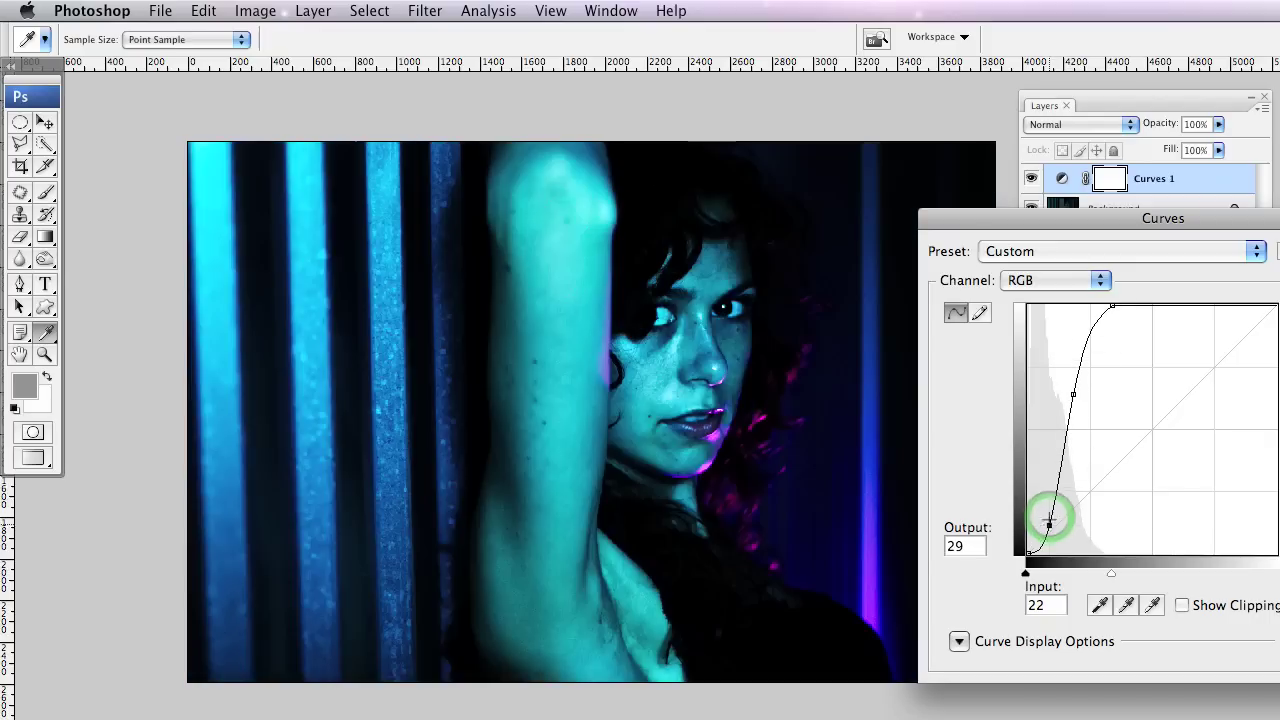
left_click_drag(1073, 394, 1069, 354)
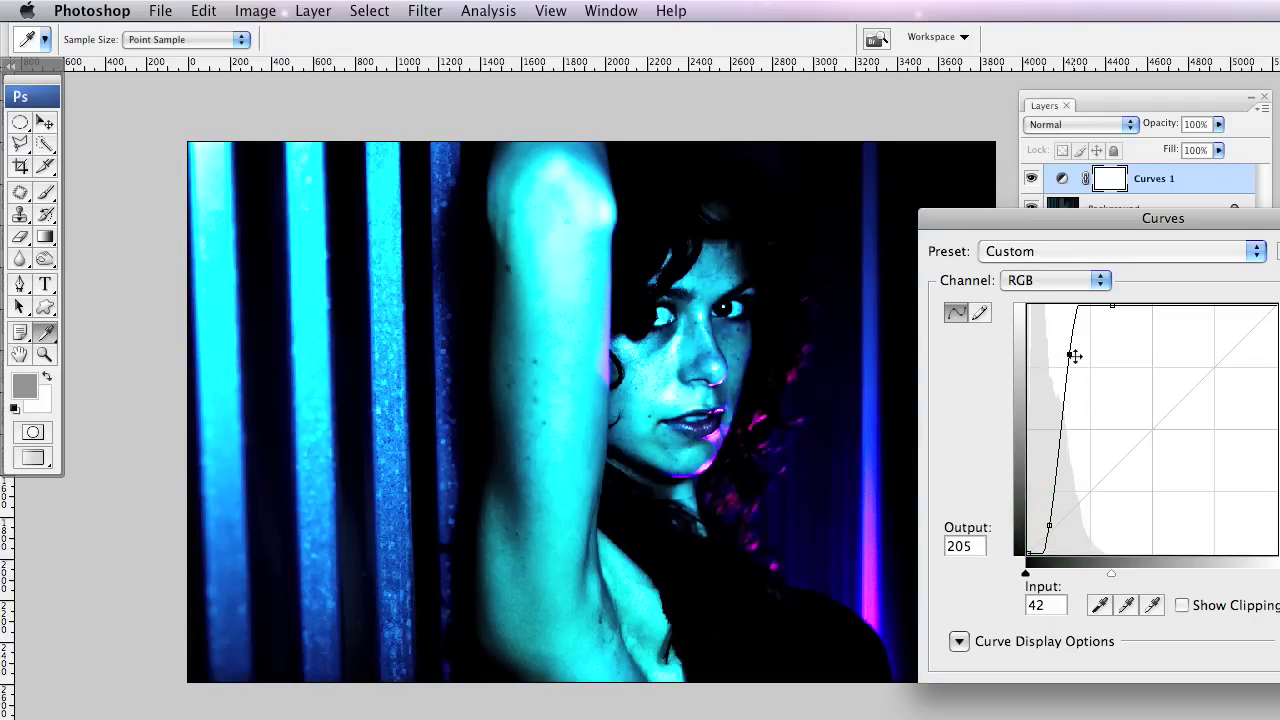
left_click_drag(1074, 356, 1079, 390)
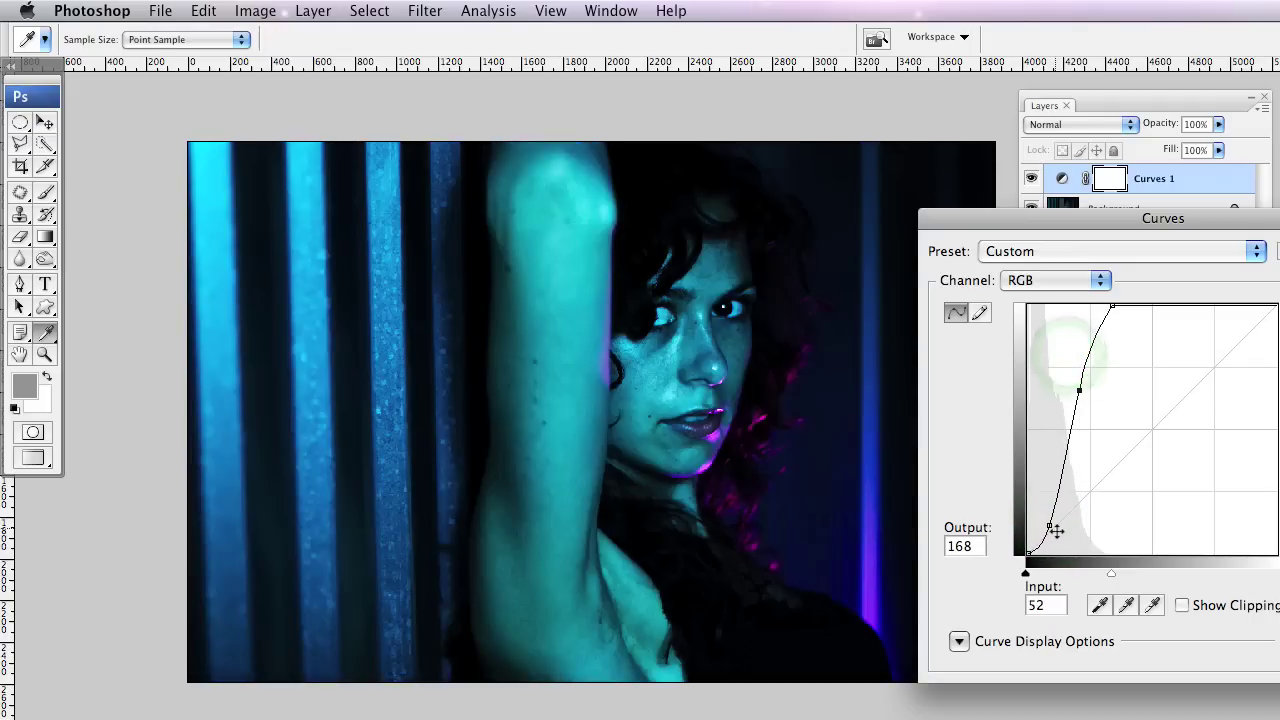
left_click_drag(1051, 526, 1046, 505)
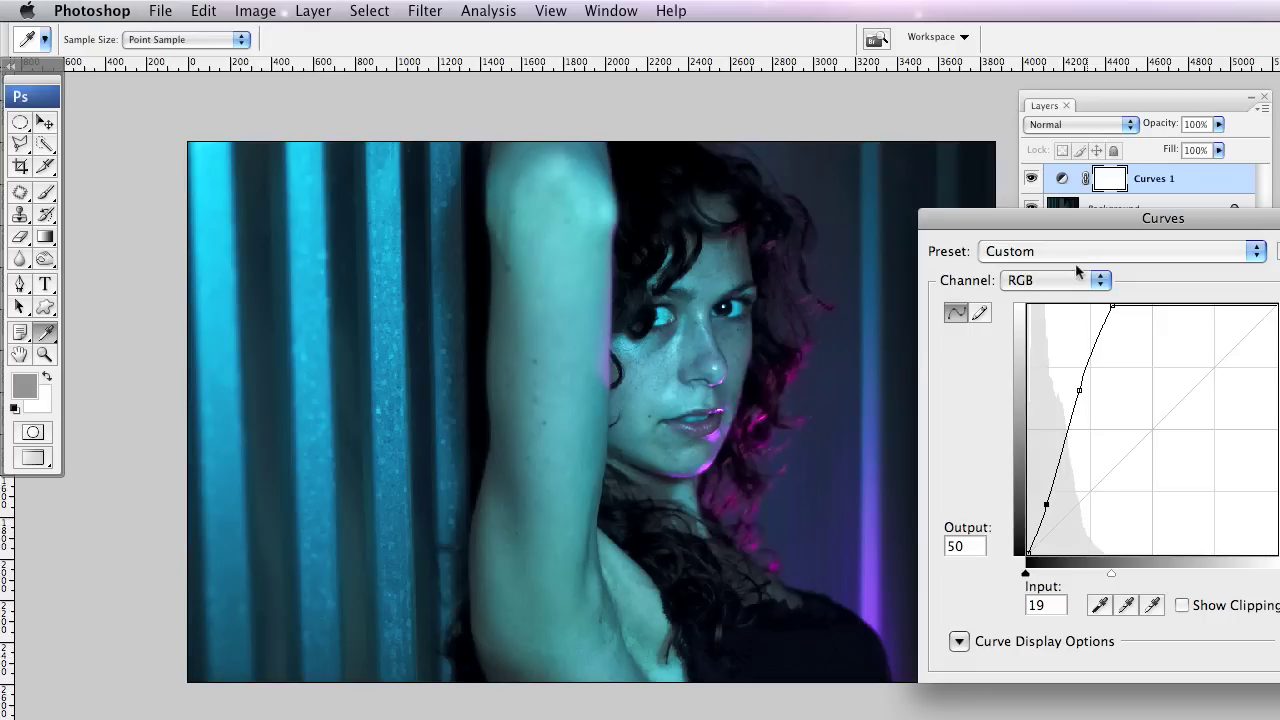
Lower the midtones of the Blue and Green channel curves to reduce the teal cast
left_click(1099, 283)
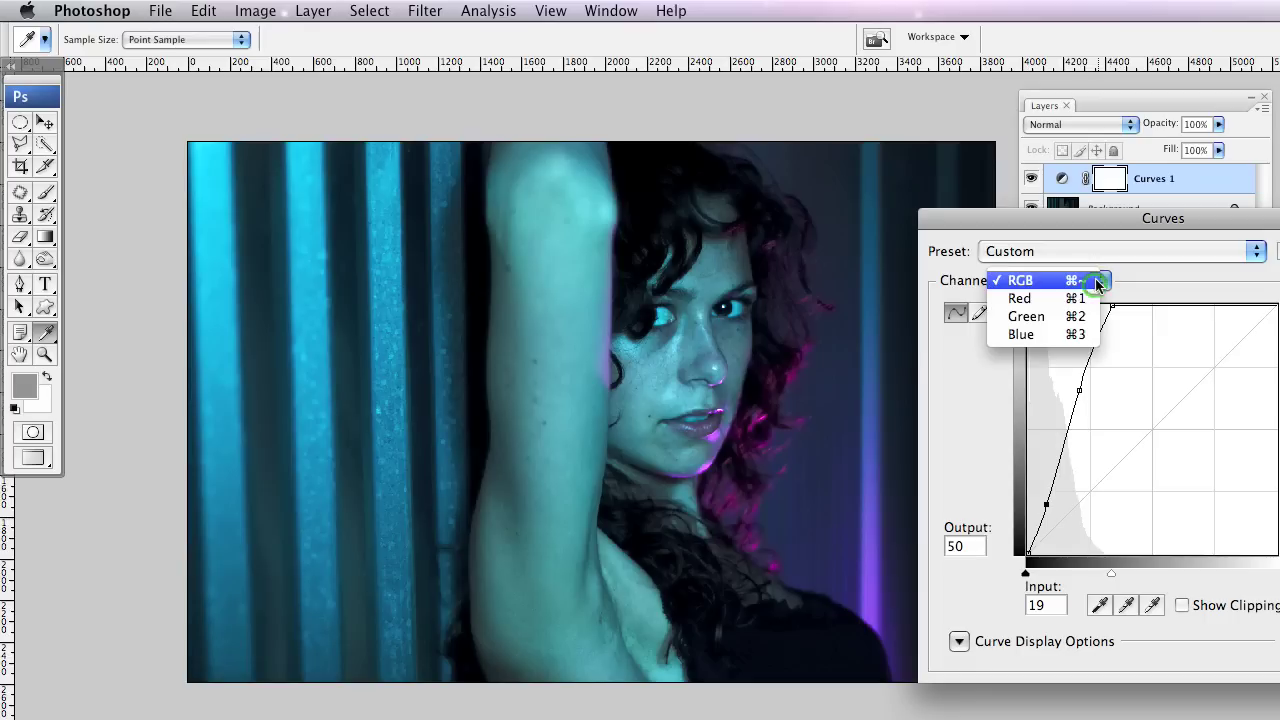
left_click(1056, 337)
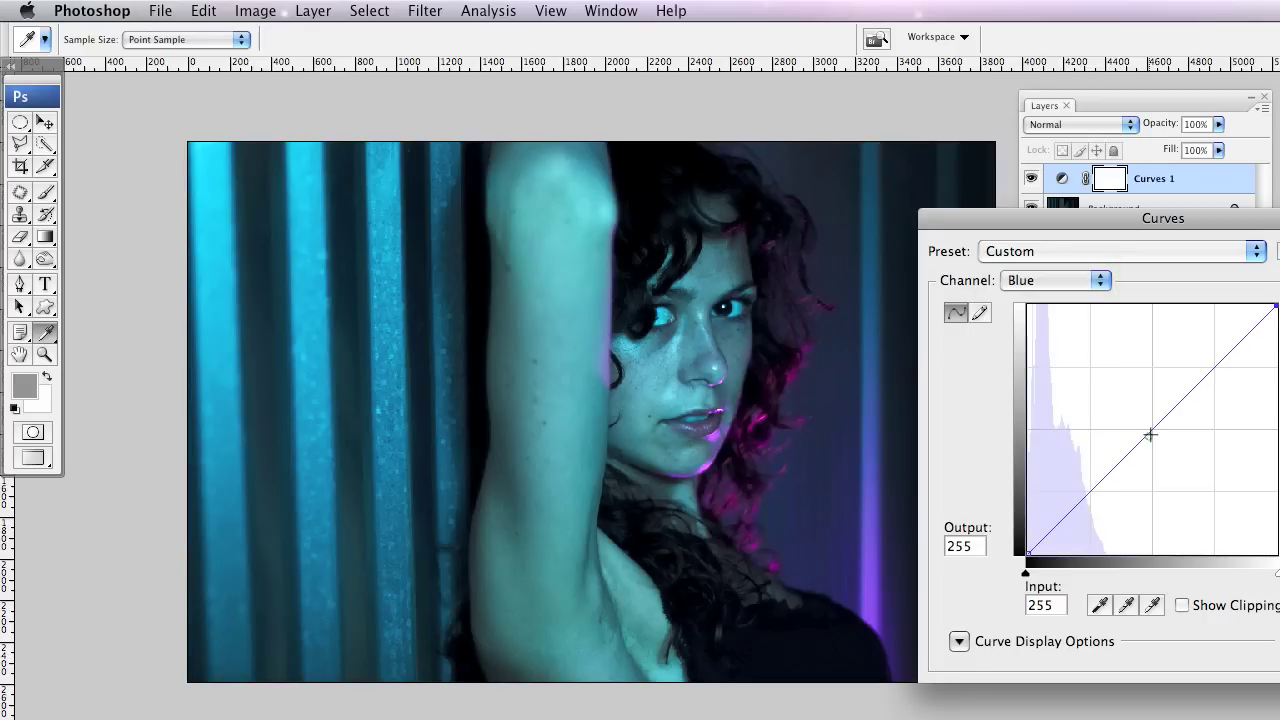
left_click_drag(1150, 434, 1153, 445)
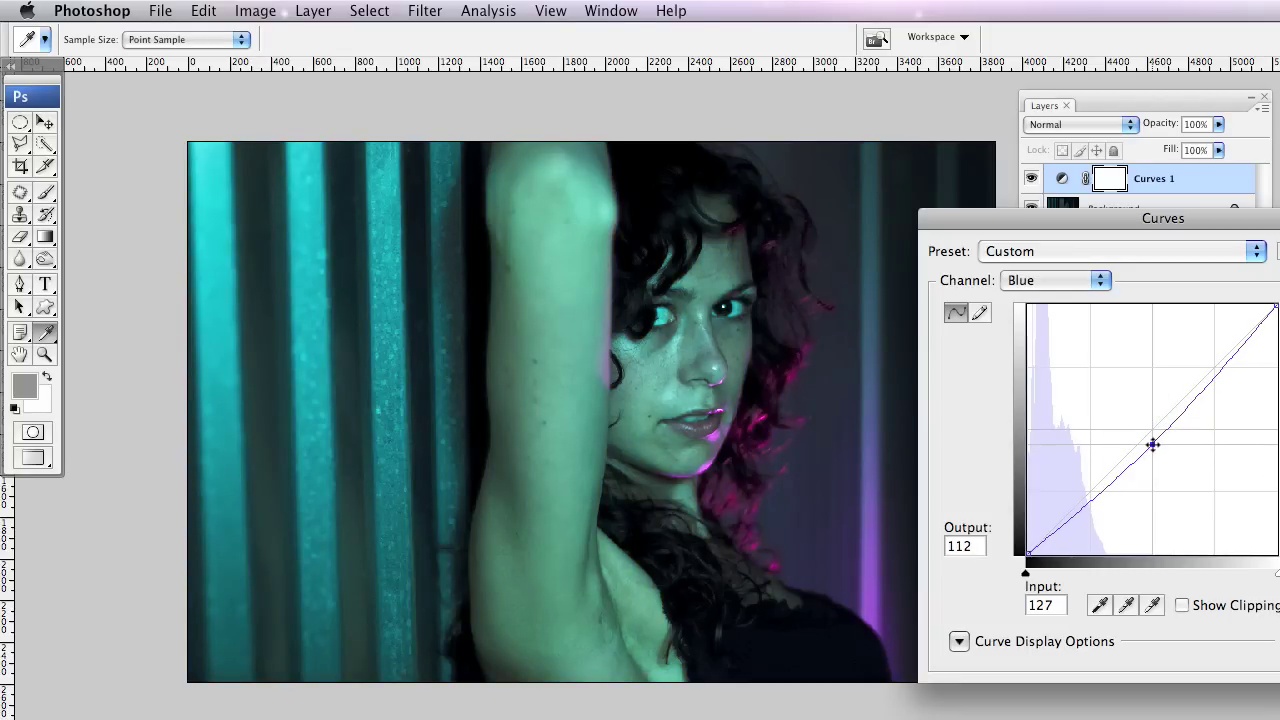
left_click_drag(1153, 445, 1152, 443)
left_click(1071, 284)
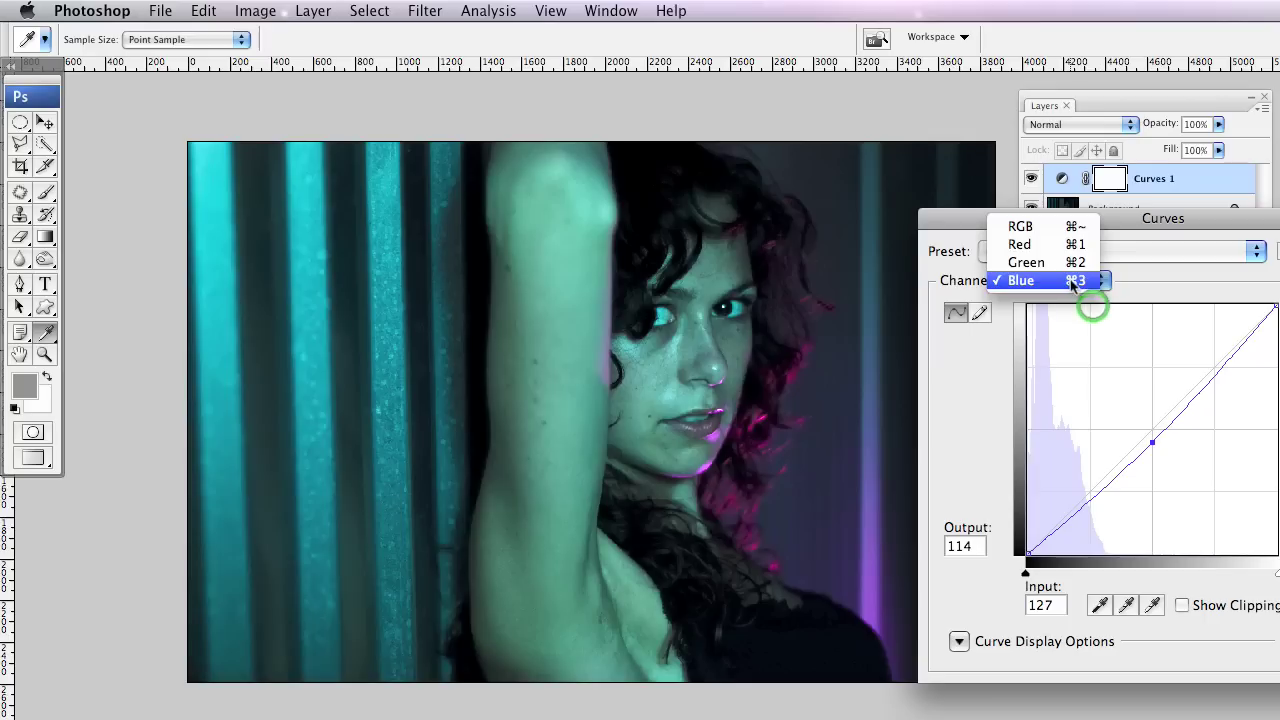
left_click(1090, 260)
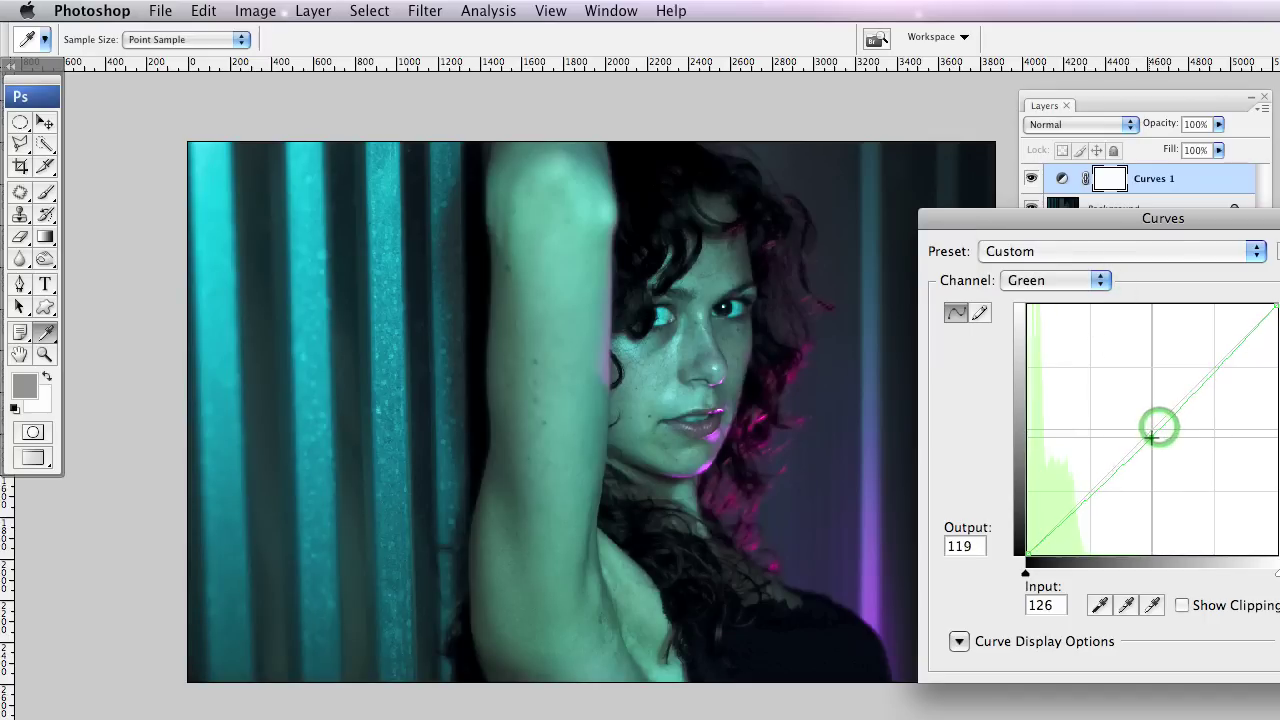
left_click_drag(1152, 434, 1152, 440)
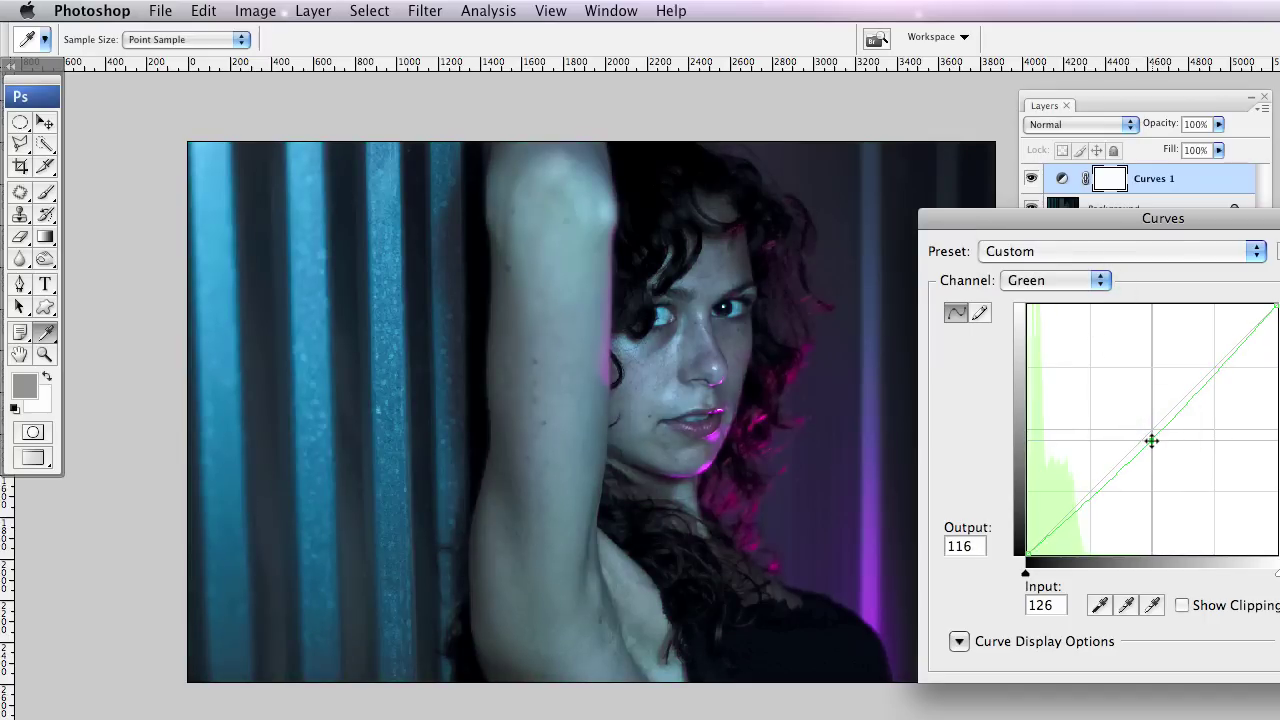
Raise the Red channel curve so input 130 maps to output 138
left_click(1070, 288)
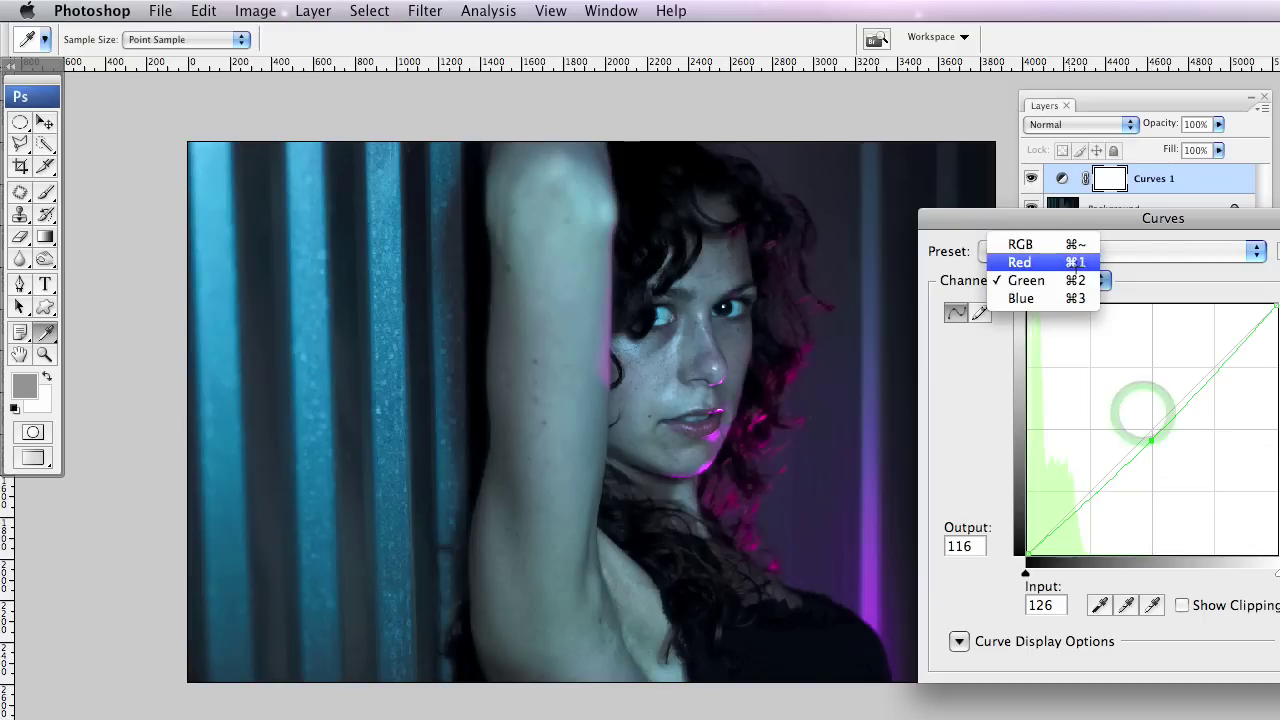
left_click(1070, 262)
left_click_drag(1152, 426, 1155, 420)
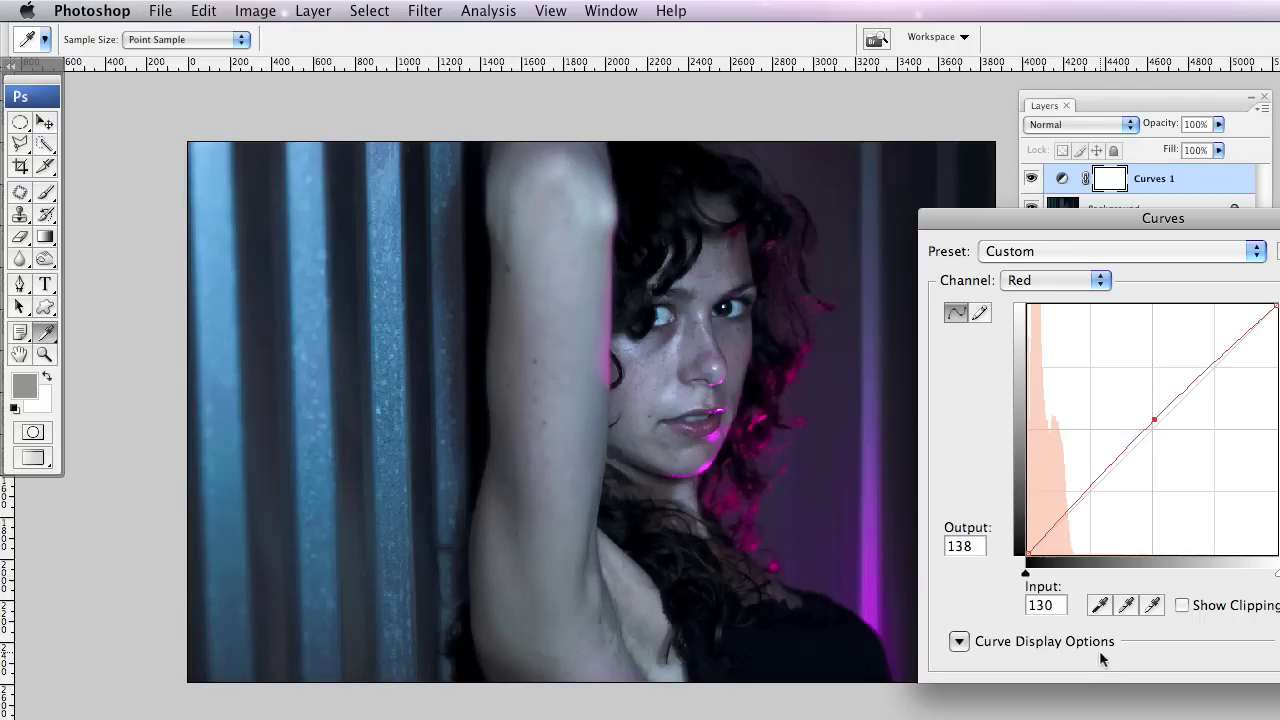
left_click(1057, 281)
left_click(1051, 258)
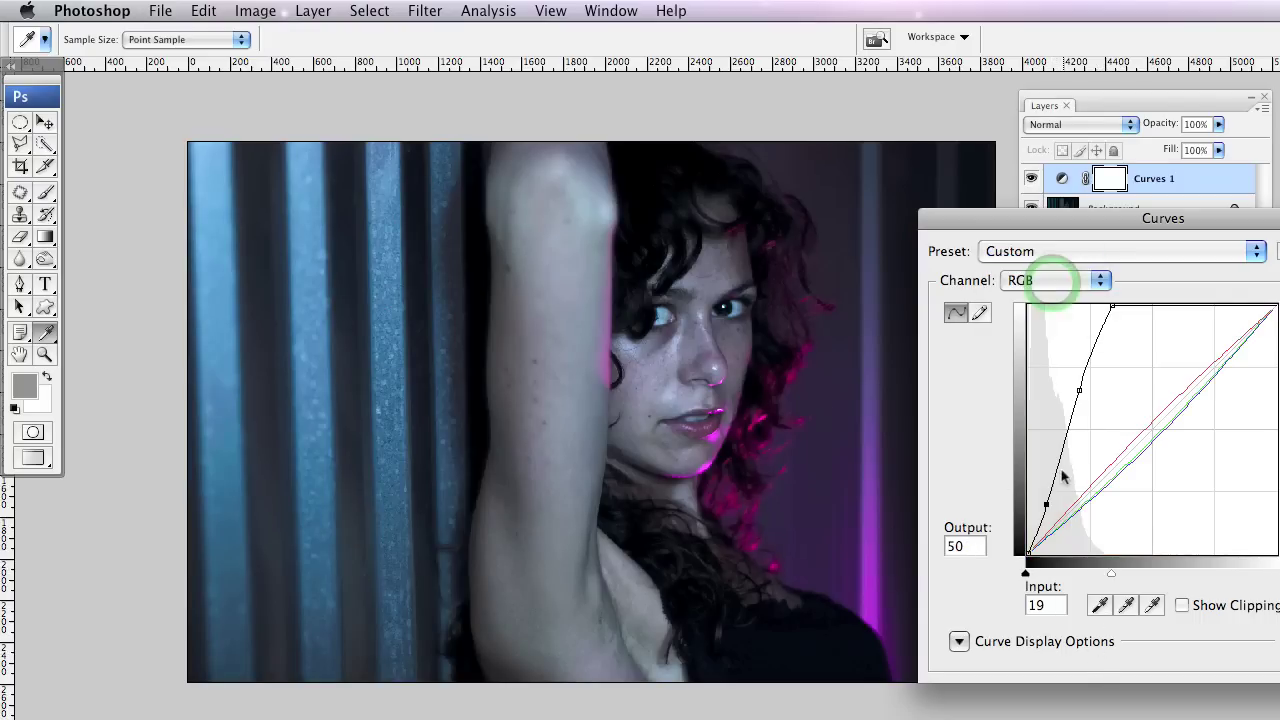
left_click(1127, 607)
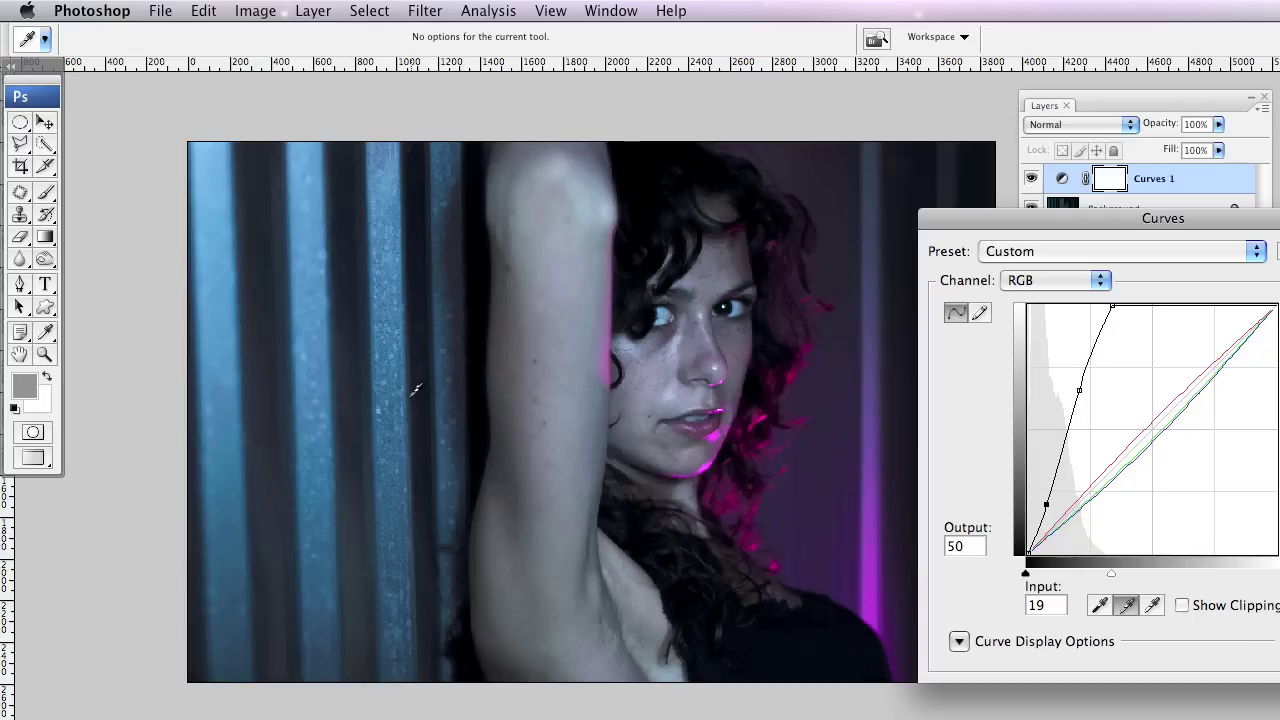
Set neutral grey by sampling the bars behind the woman, then apply the Curves adjustment
left_click(420, 405)
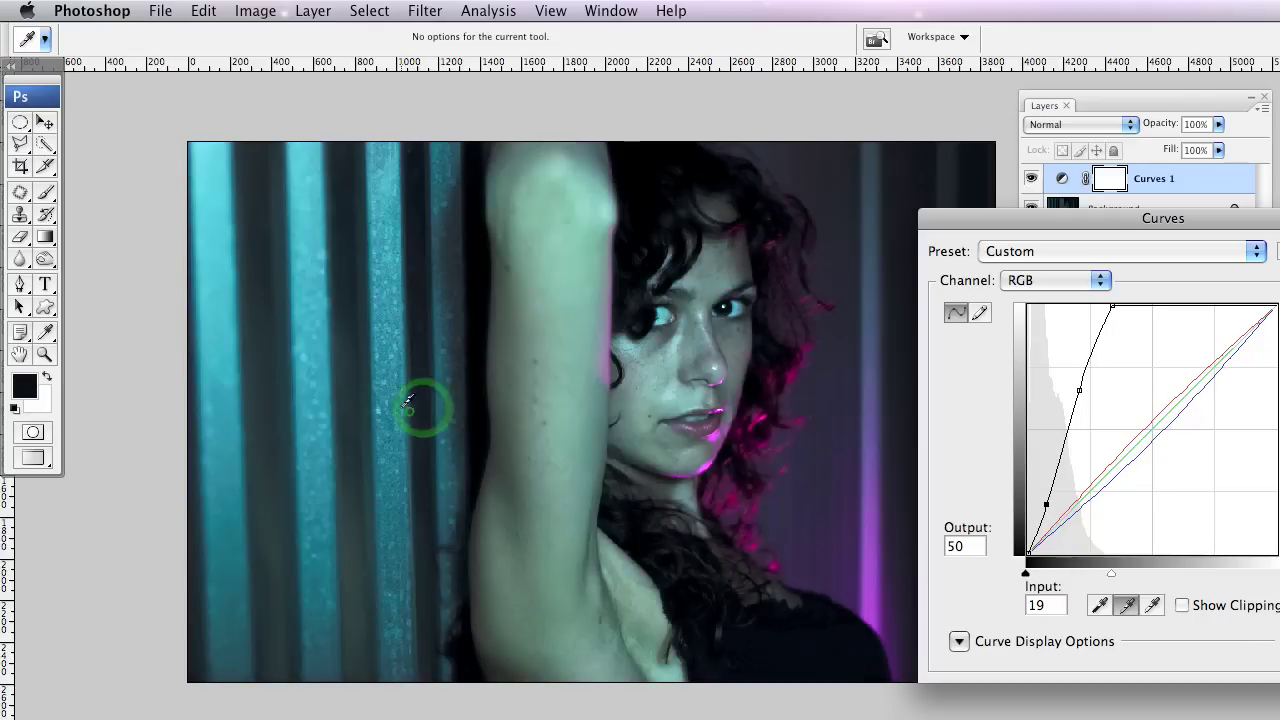
left_click(391, 404)
left_click(379, 441)
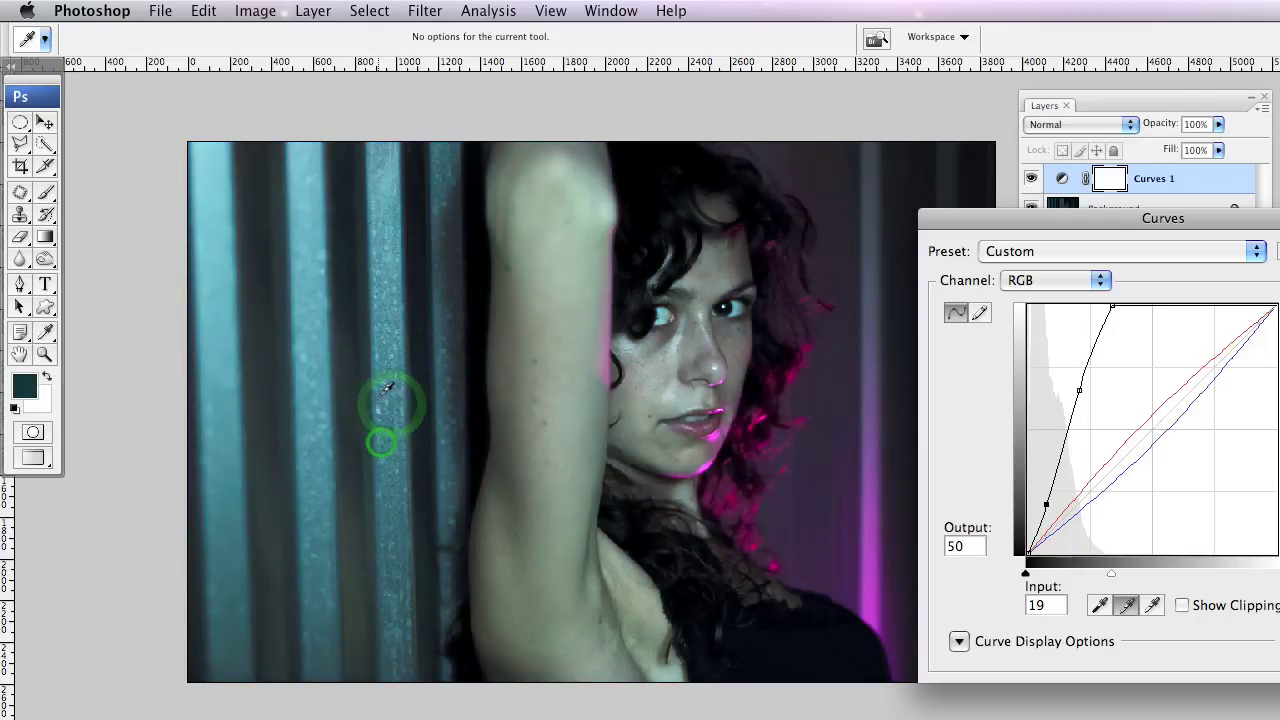
left_click(384, 352)
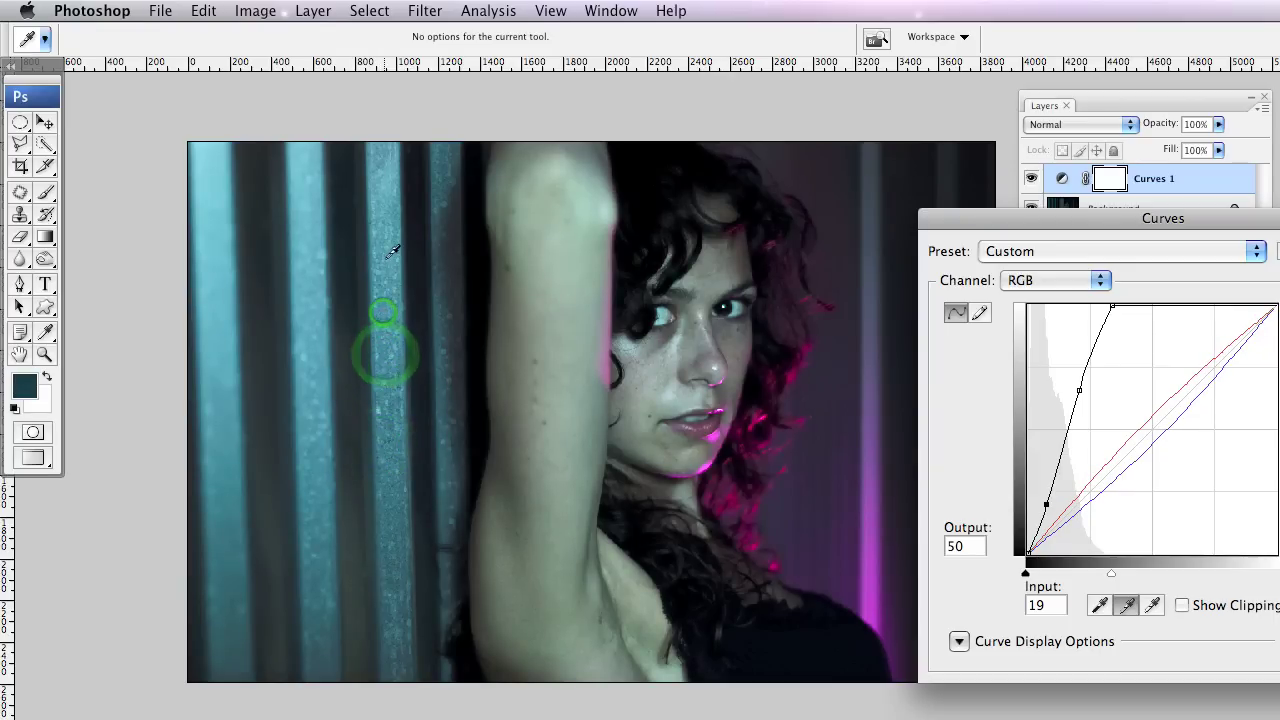
left_click(387, 312)
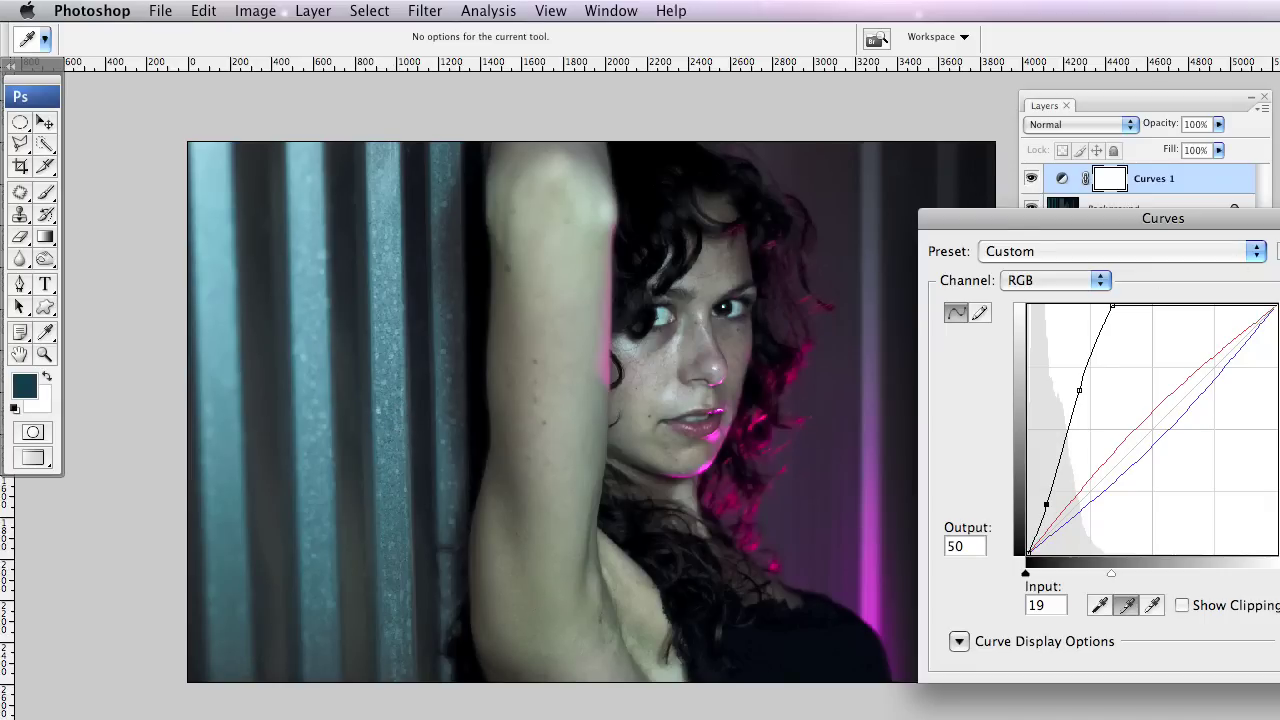
key("Return")
Select the Brush tool with white as the foreground colour
key("b")
key("d")
key("x")
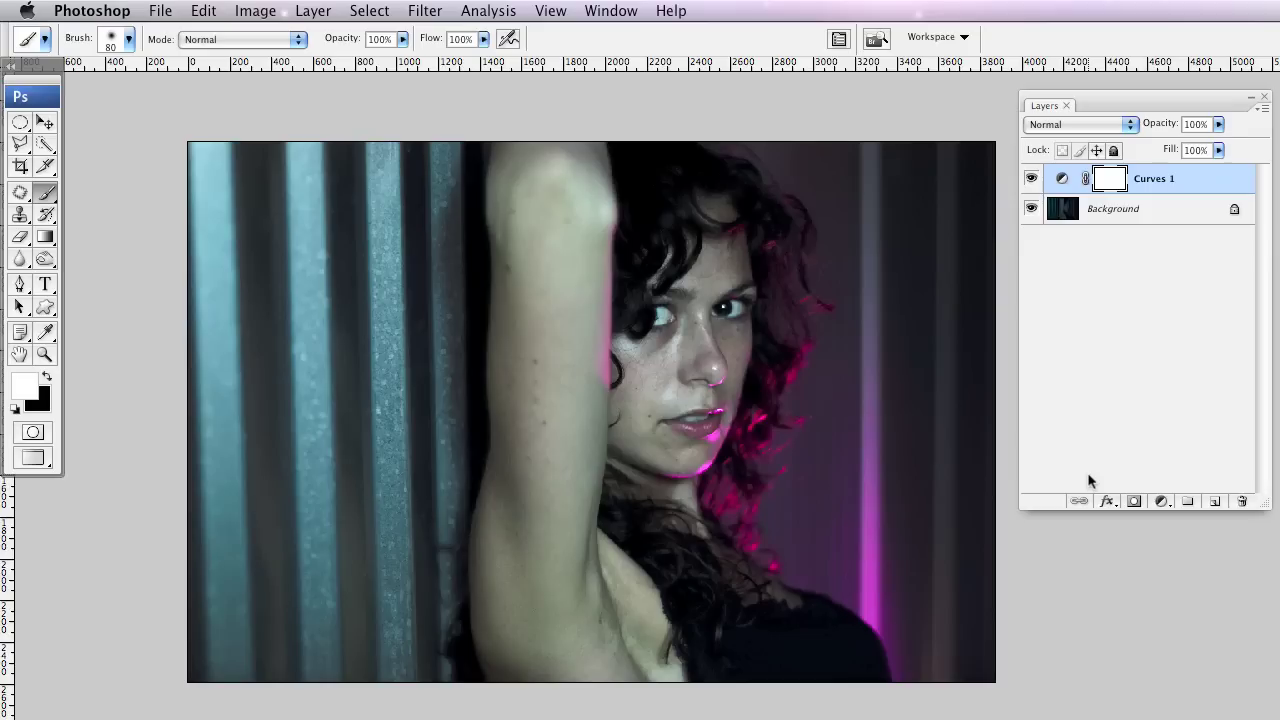
left_click(1031, 178)
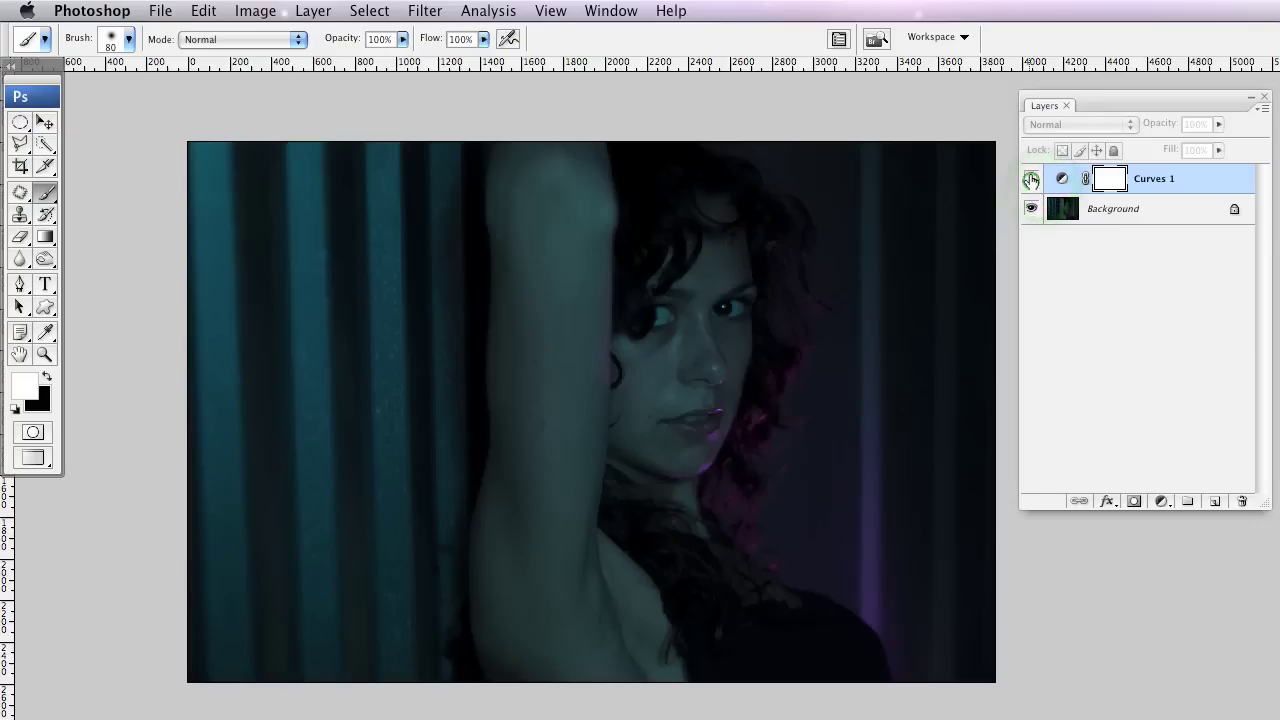
left_click(1031, 178)
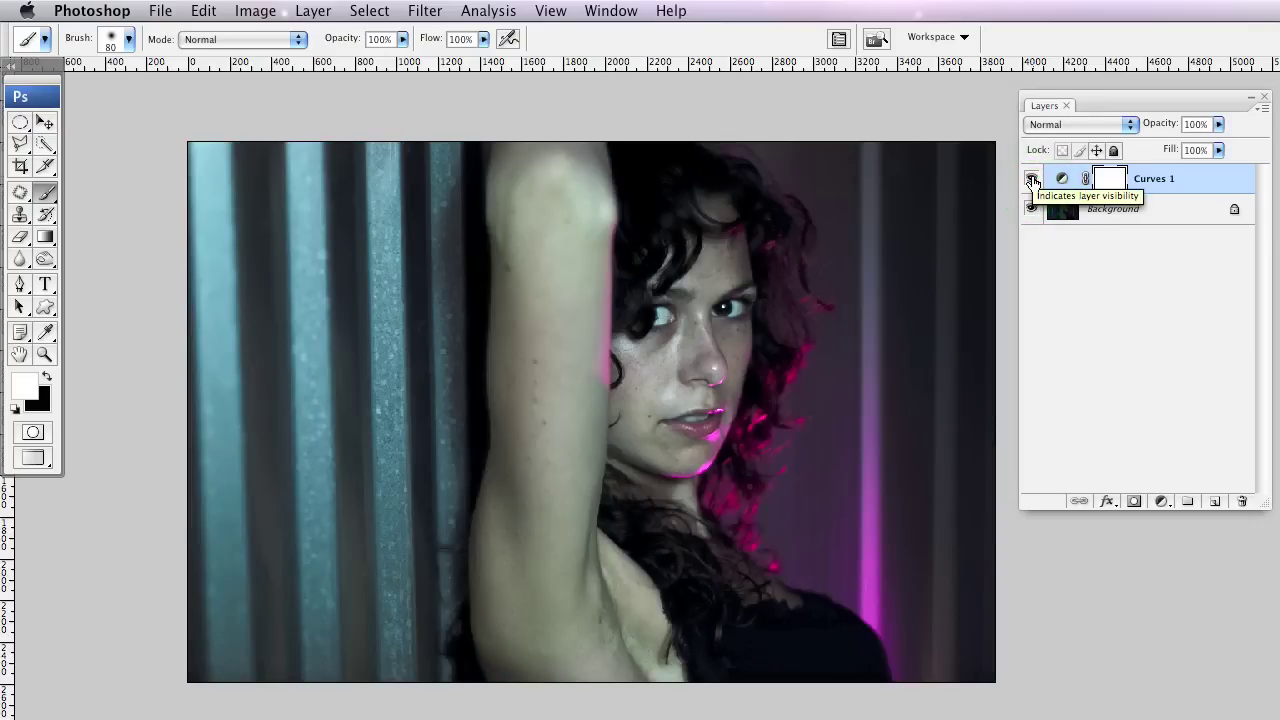